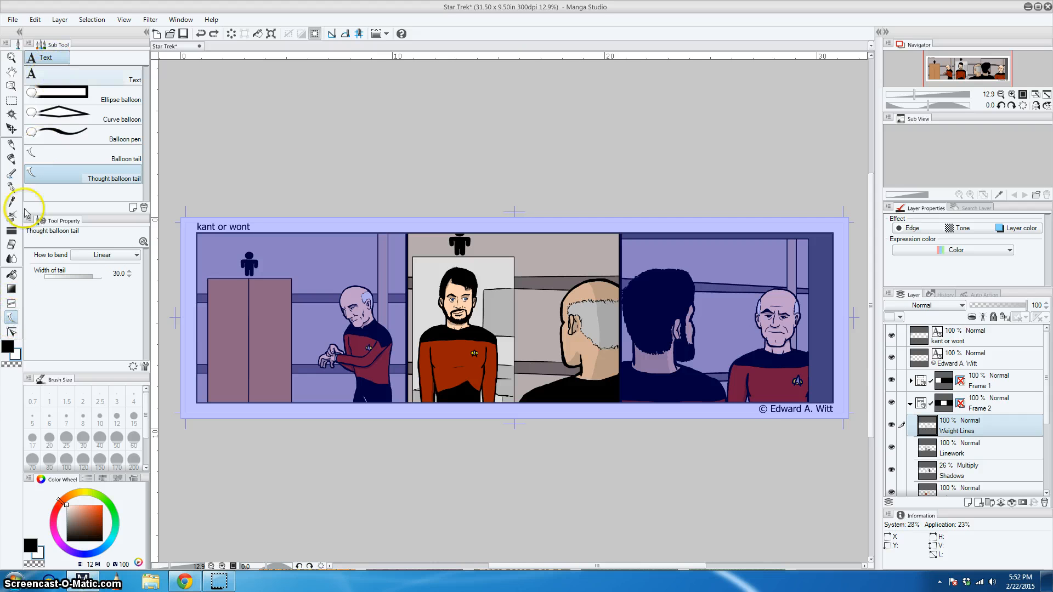
- Add the text "AH, NUMBER ONE!" near the top of the middle panel, beside the restroom figure sign
{"action": "left_click", "coordinate": [49, 76]}
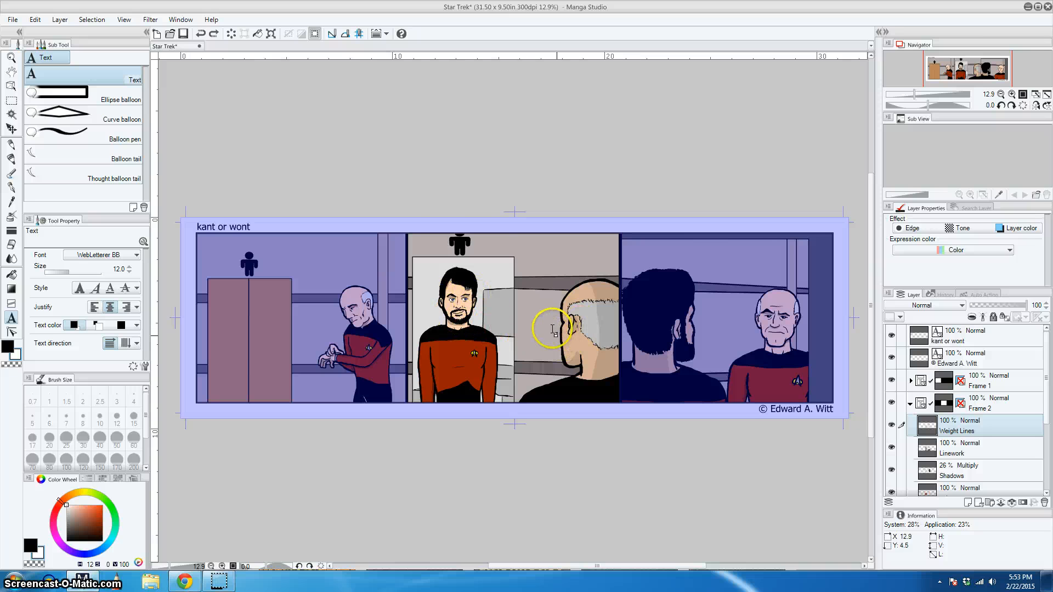
{"action": "left_click", "coordinate": [493, 259]}
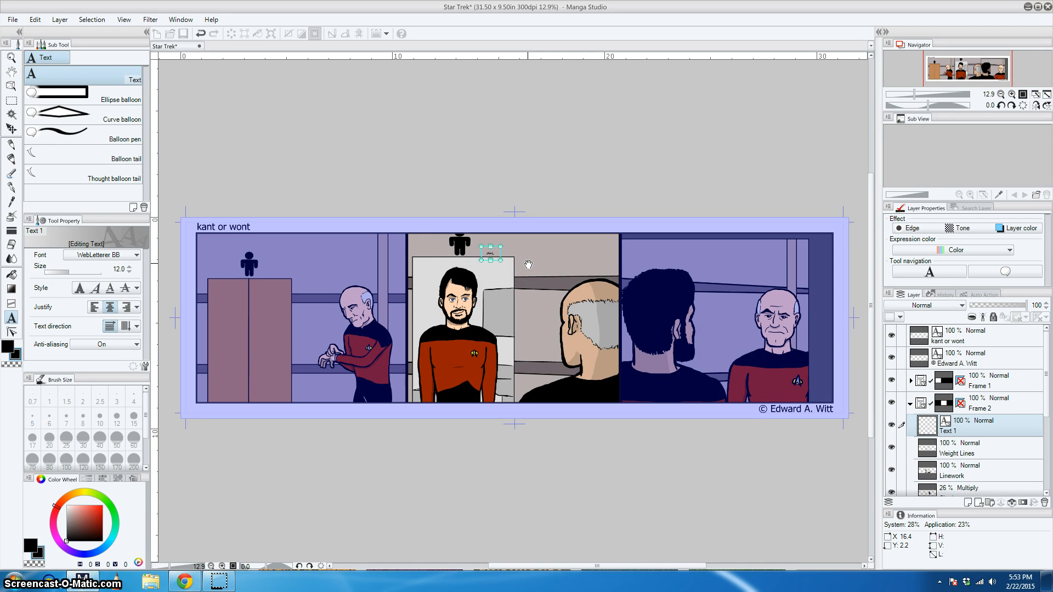
{"action": "type", "text": "AH, NUMBER ONE!"}
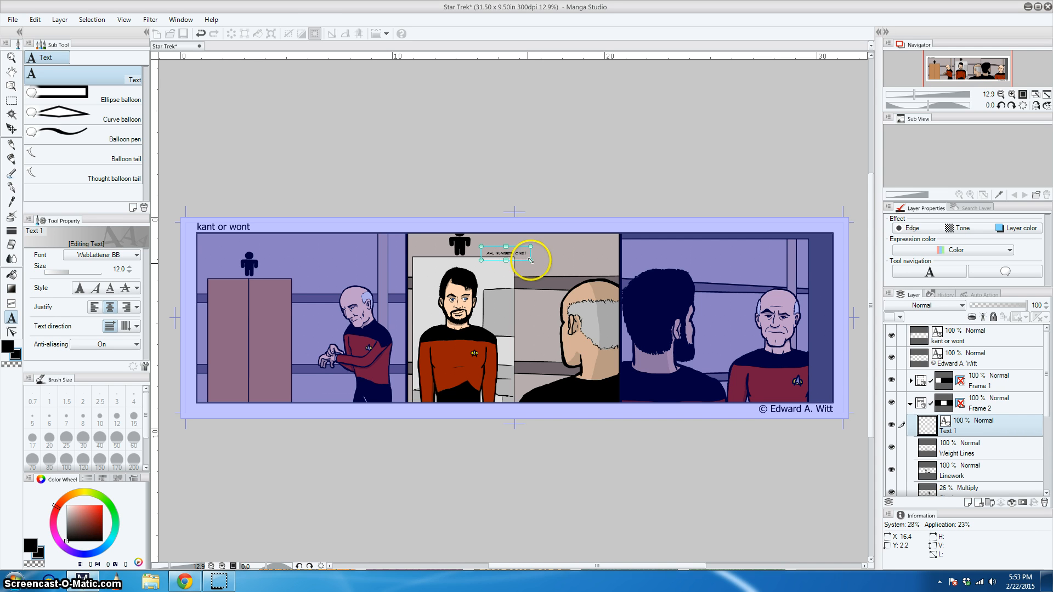
- Set the size of the whole "AH, NUMBER ONE!" text to 22
{"action": "left_click_drag", "start_coordinate": [527, 256], "coordinate": [390, 215]}
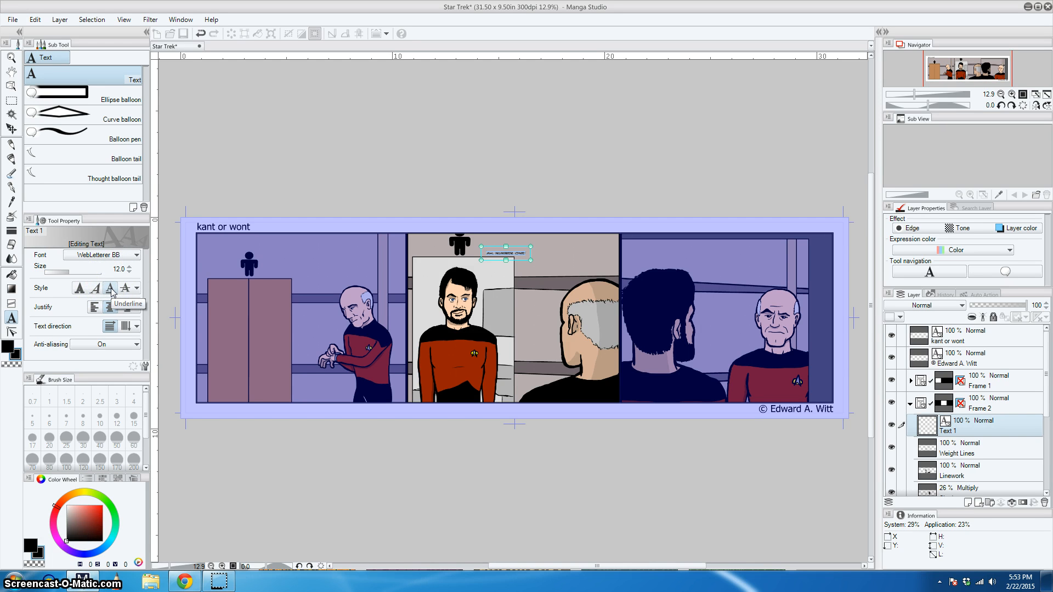
{"action": "left_click", "coordinate": [135, 288]}
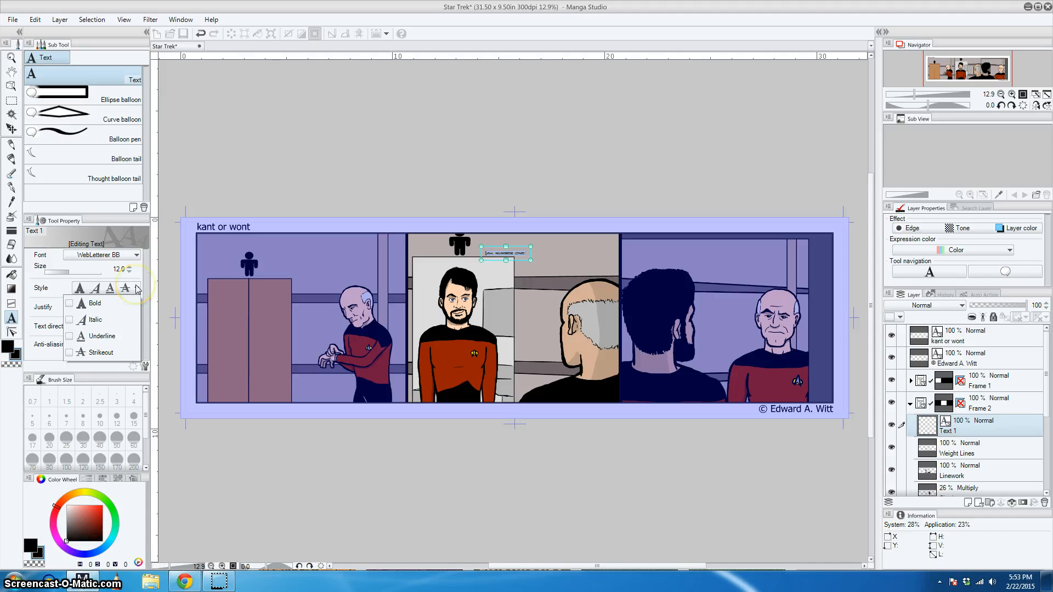
{"action": "left_click", "coordinate": [137, 289]}
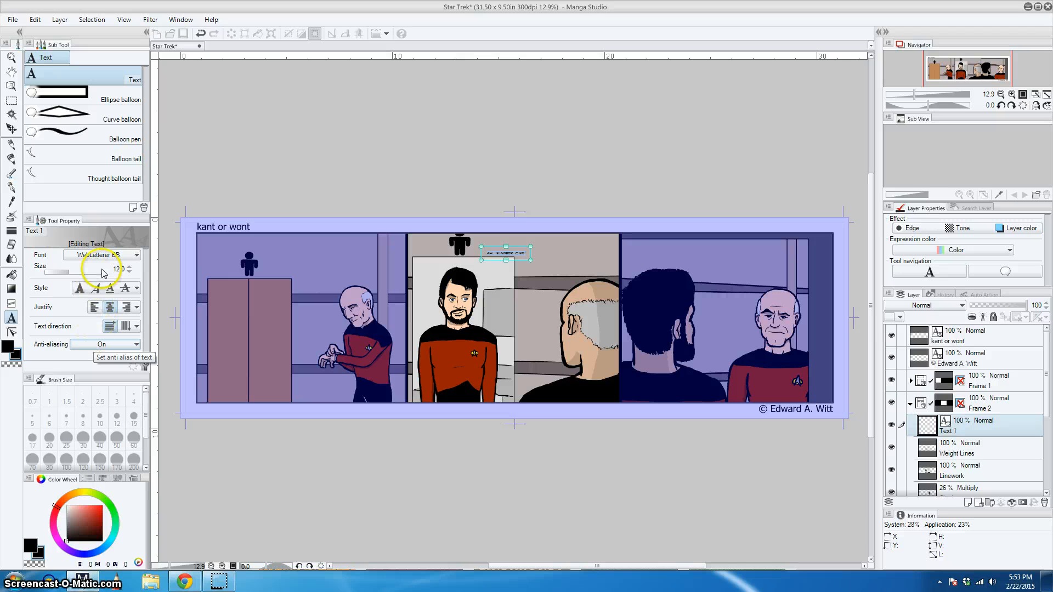
{"action": "left_click", "coordinate": [129, 267]}
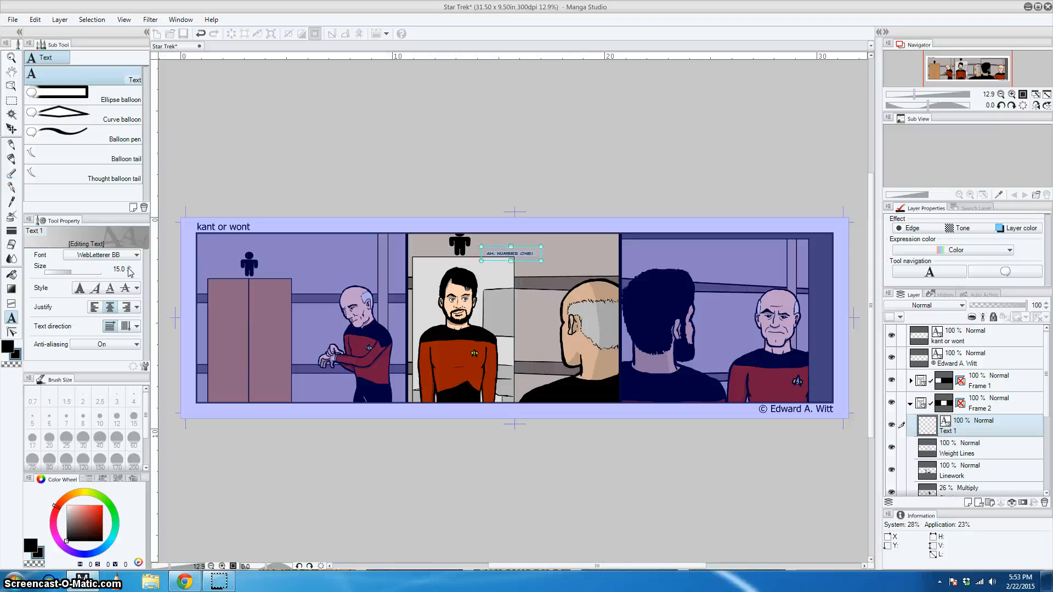
{"action": "left_click", "coordinate": [129, 268]}
{"action": "left_click", "coordinate": [129, 268]}
{"action": "left_click", "coordinate": [129, 267]}
{"action": "left_click", "coordinate": [129, 267]}
{"action": "left_click", "coordinate": [129, 267]}
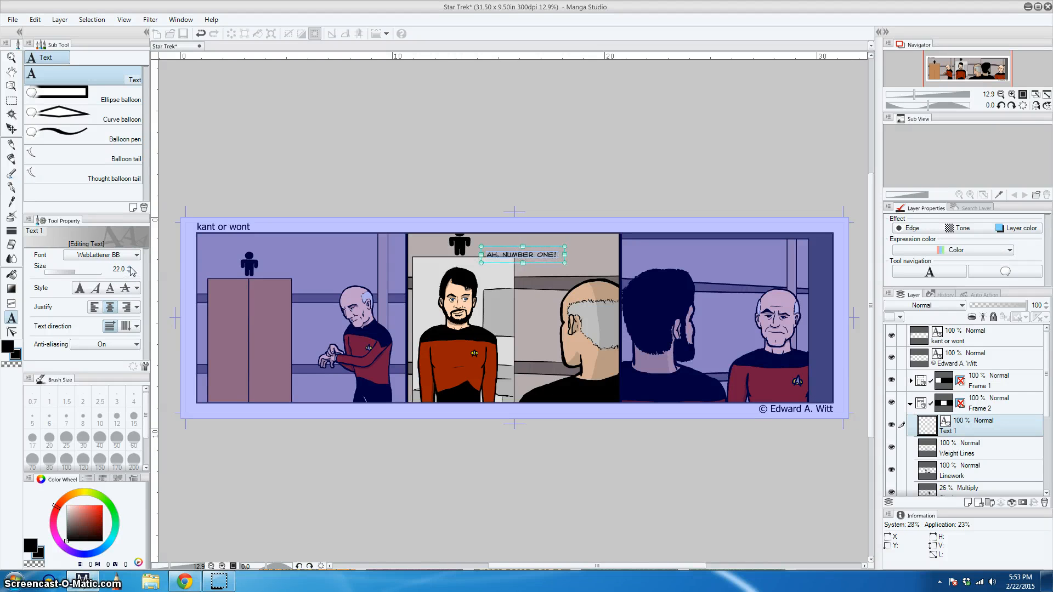
{"action": "left_click", "coordinate": [129, 267]}
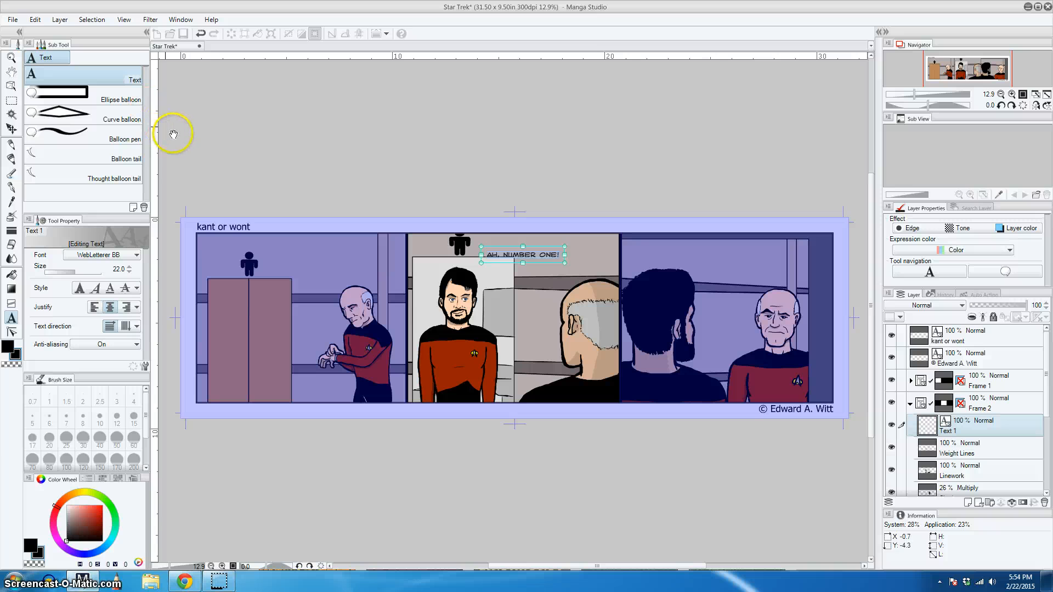
- Draw a rectangular balloon around the "AH, NUMBER ONE!" text with the Ellipse balloon tool
{"action": "left_click", "coordinate": [107, 99]}
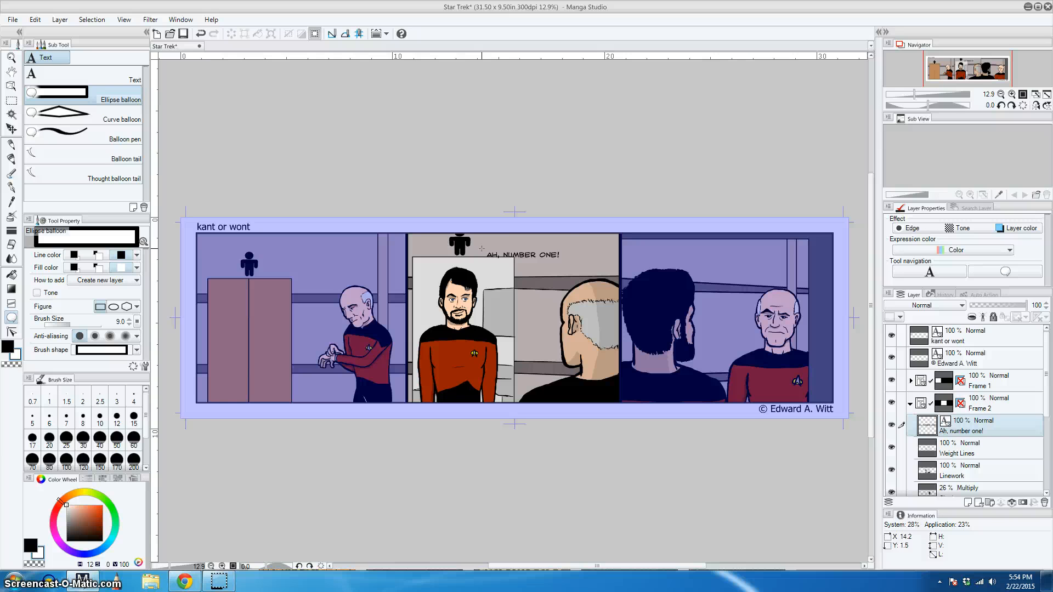
{"action": "left_click_drag", "start_coordinate": [481, 248], "coordinate": [564, 261]}
{"action": "left_click", "coordinate": [450, 337]}
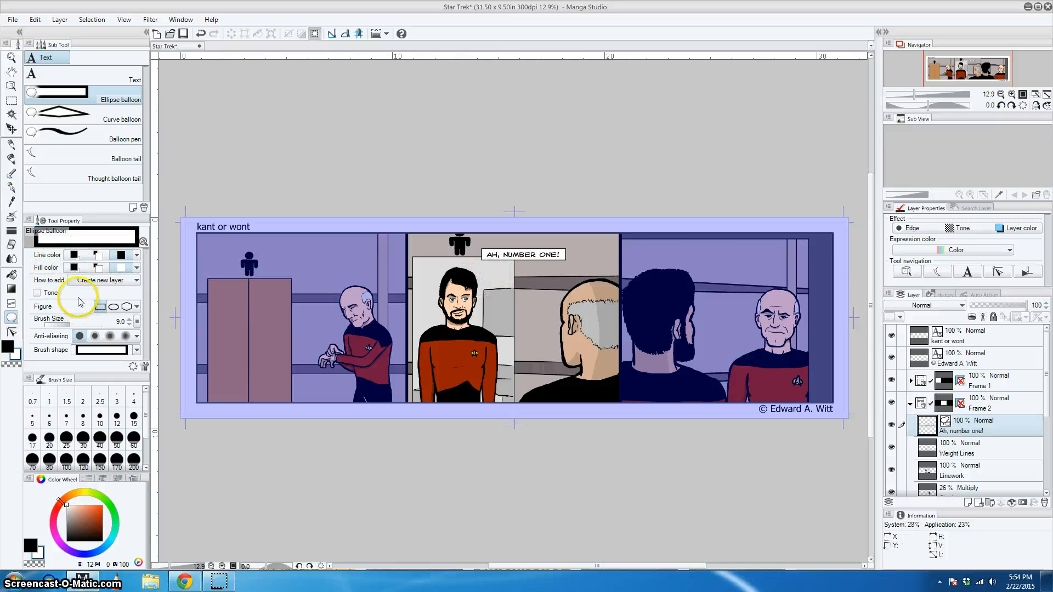
- Review the balloon's layer-adding and brush shape options, and undo the rectangular balloon
{"action": "left_click", "coordinate": [117, 281]}
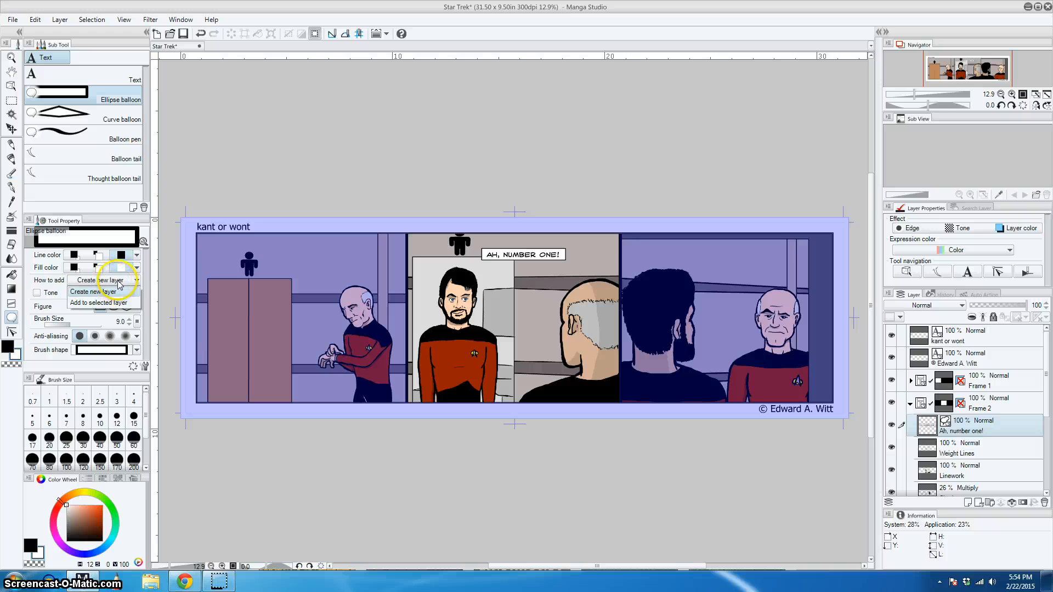
{"action": "left_click", "coordinate": [106, 290]}
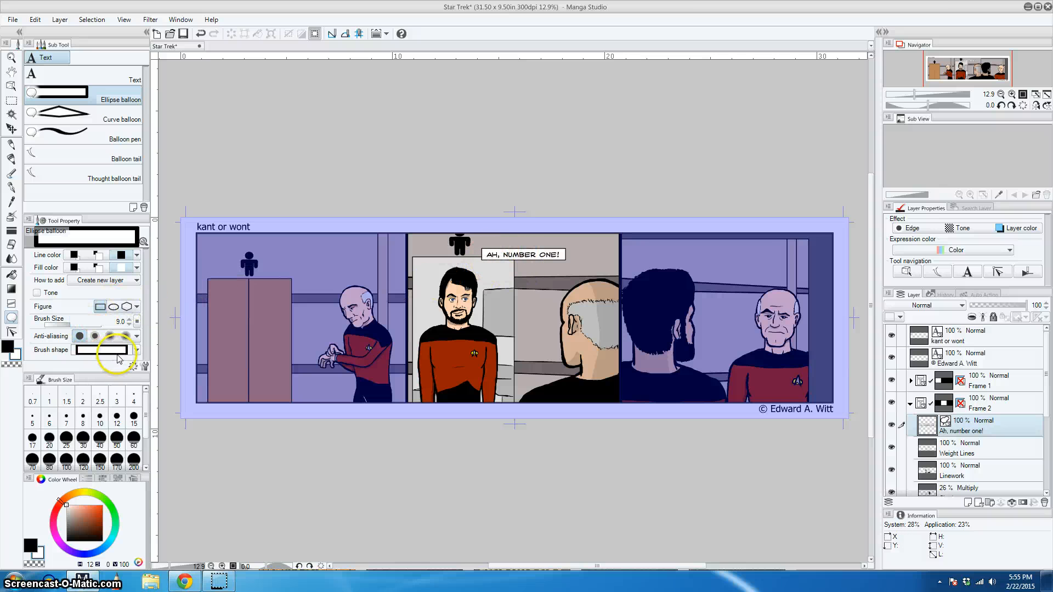
{"action": "left_click", "coordinate": [137, 350]}
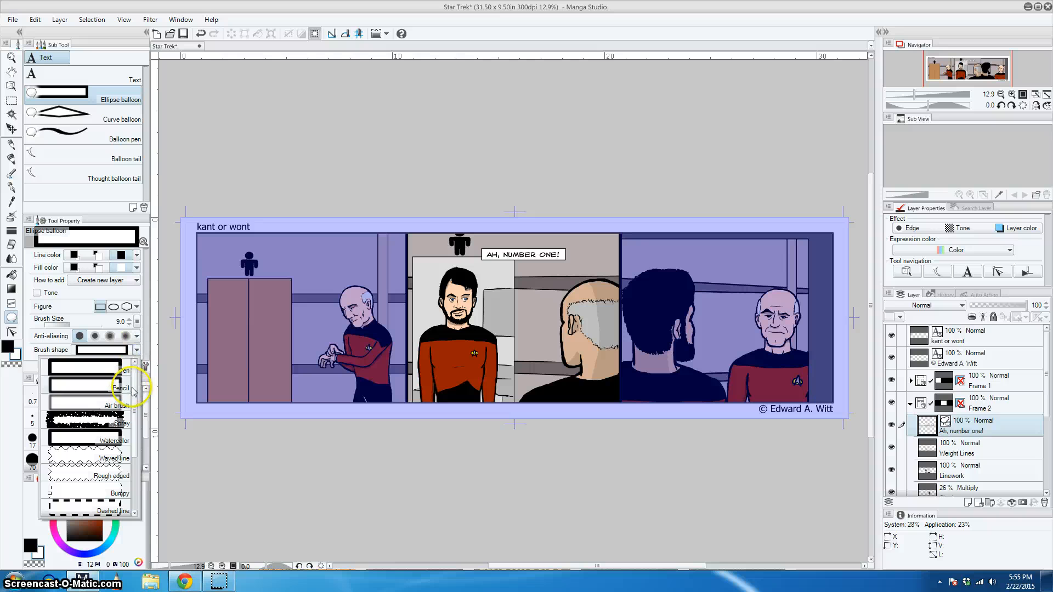
{"action": "mouse_move", "coordinate": [135, 389]}
{"action": "left_mouse_down"}
{"action": "mouse_move", "coordinate": [135, 449]}
{"action": "mouse_move", "coordinate": [137, 378]}
{"action": "left_mouse_up"}
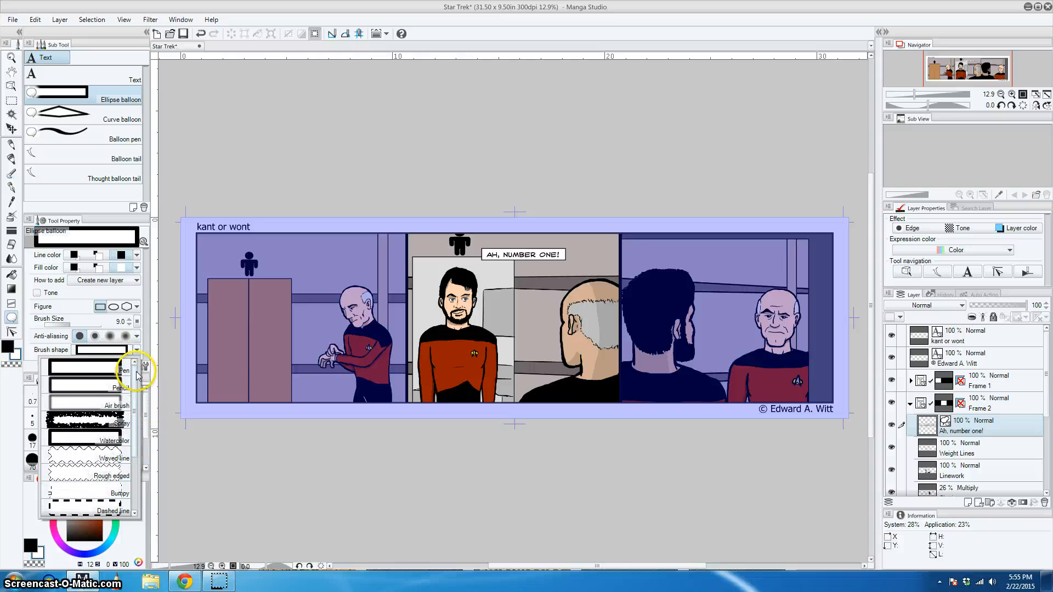
{"action": "left_click", "coordinate": [126, 299]}
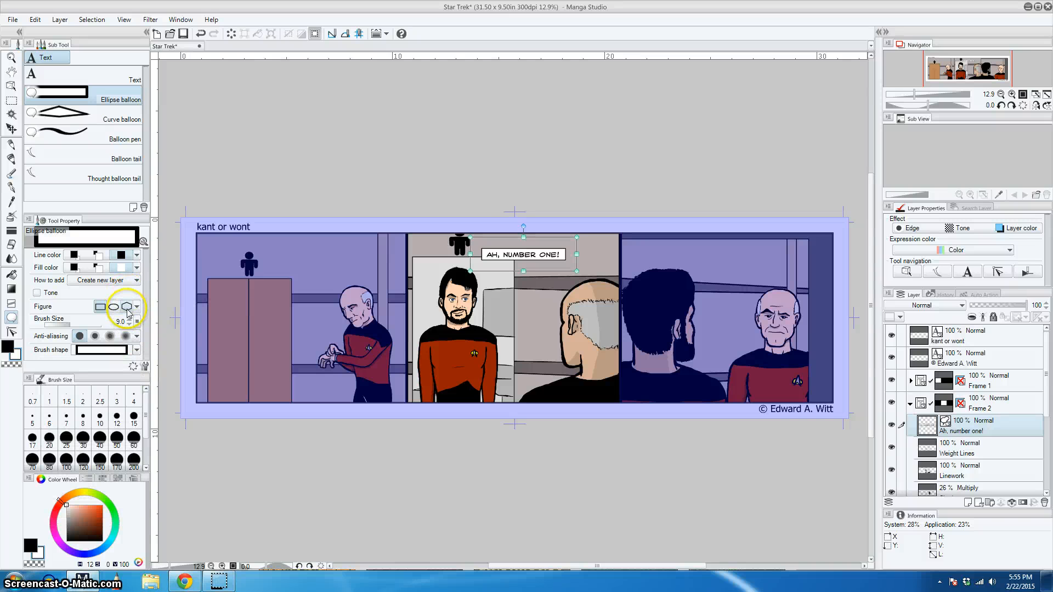
{"action": "key", "text": "ctrl+z"}
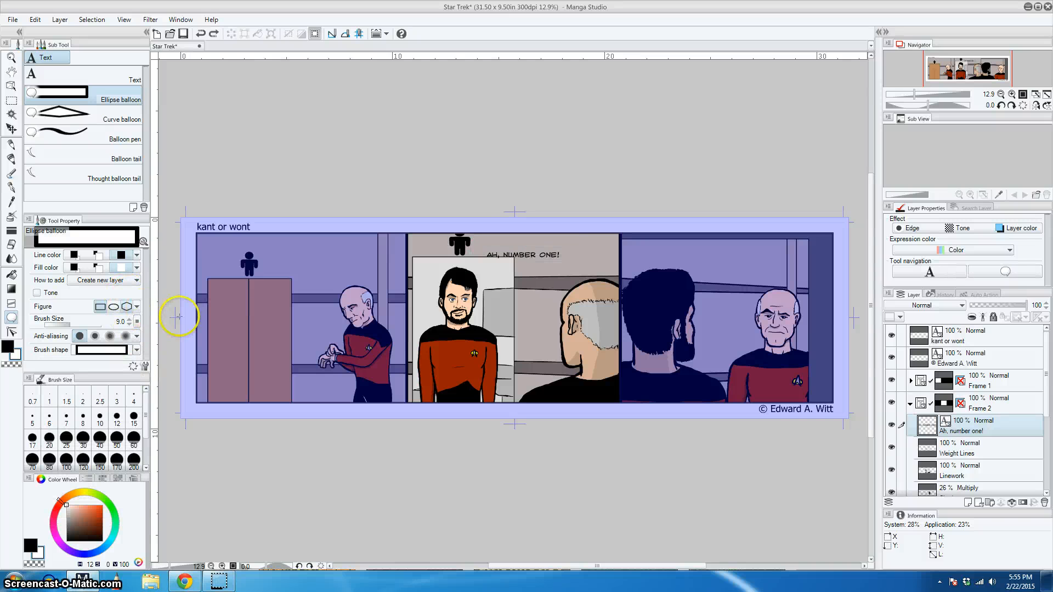
- Switch the Ellipse balloon figure to an ellipse and try out an elliptical balloon around the text
{"action": "left_click", "coordinate": [114, 307]}
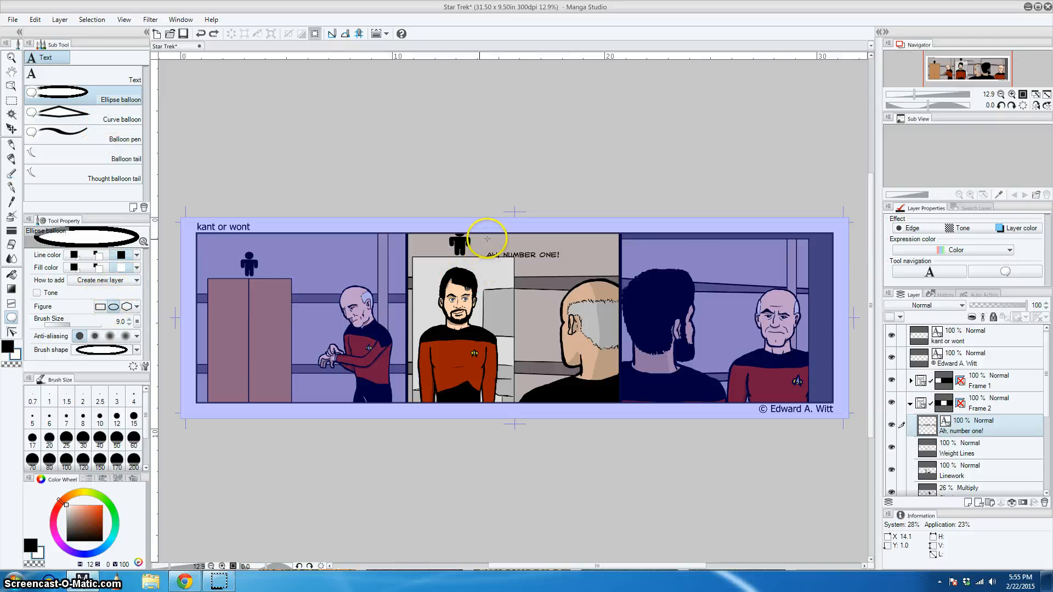
{"action": "left_click_drag", "start_coordinate": [487, 238], "coordinate": [567, 266]}
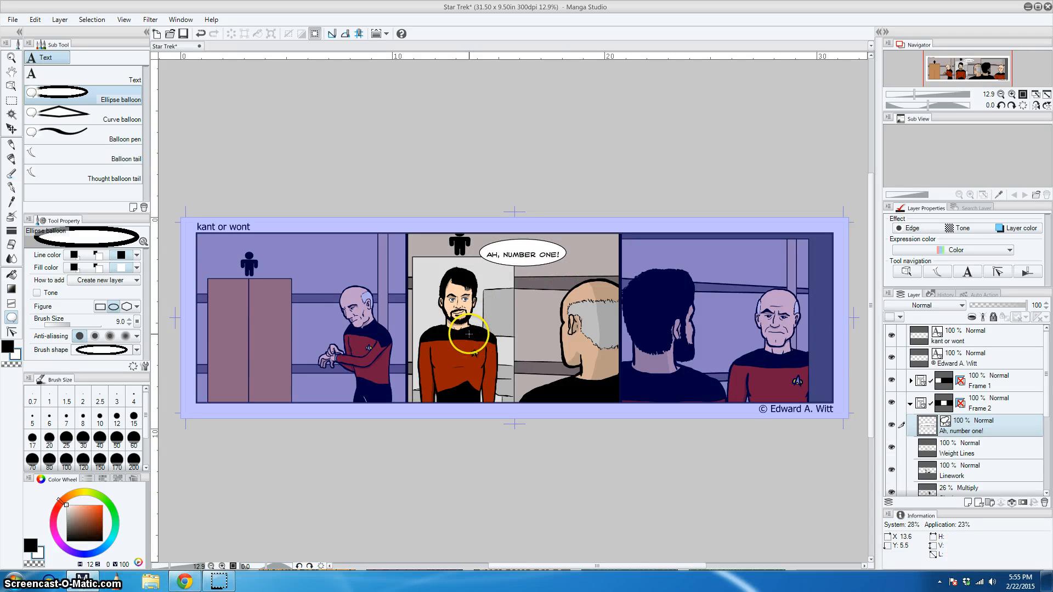
{"action": "key", "text": "ctrl+z"}
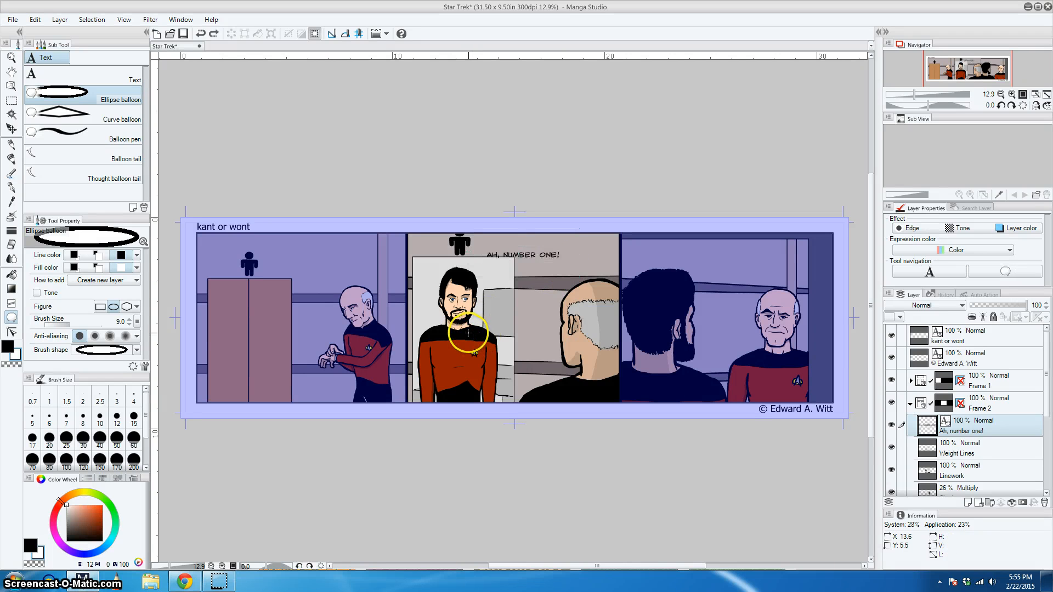
- Try to outline the "AH, NUMBER ONE!" text point by point with a smooth-curved Curve balloon
{"action": "left_click", "coordinate": [131, 120]}
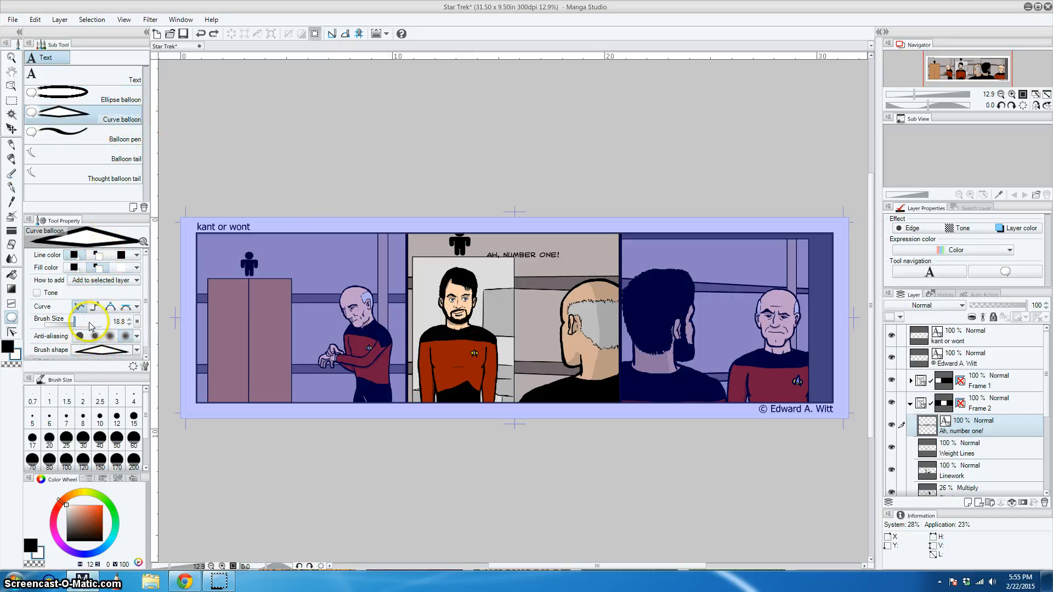
{"action": "left_click", "coordinate": [95, 306]}
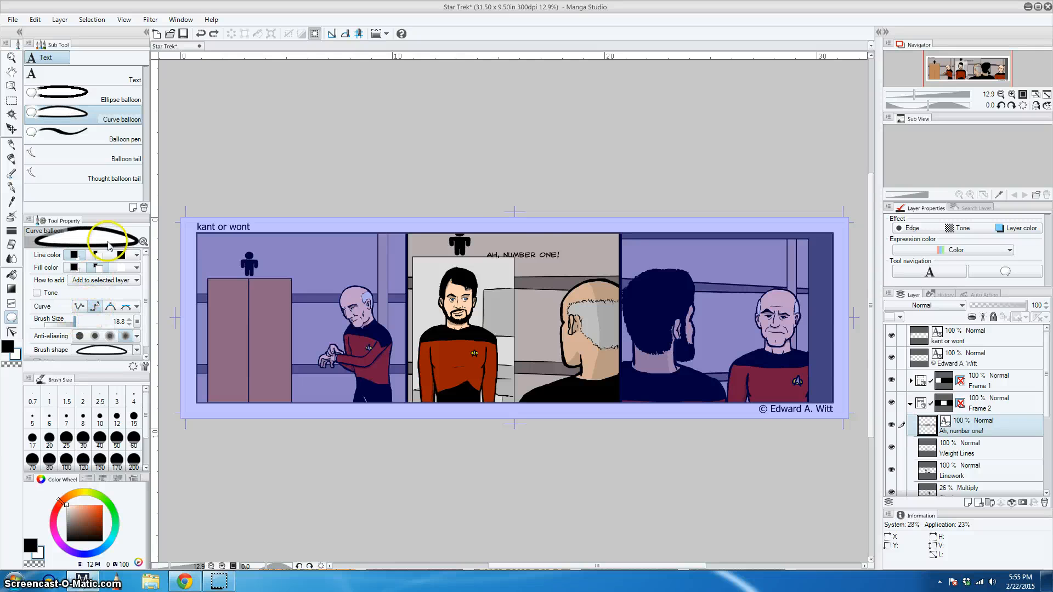
{"action": "left_click", "coordinate": [500, 242]}
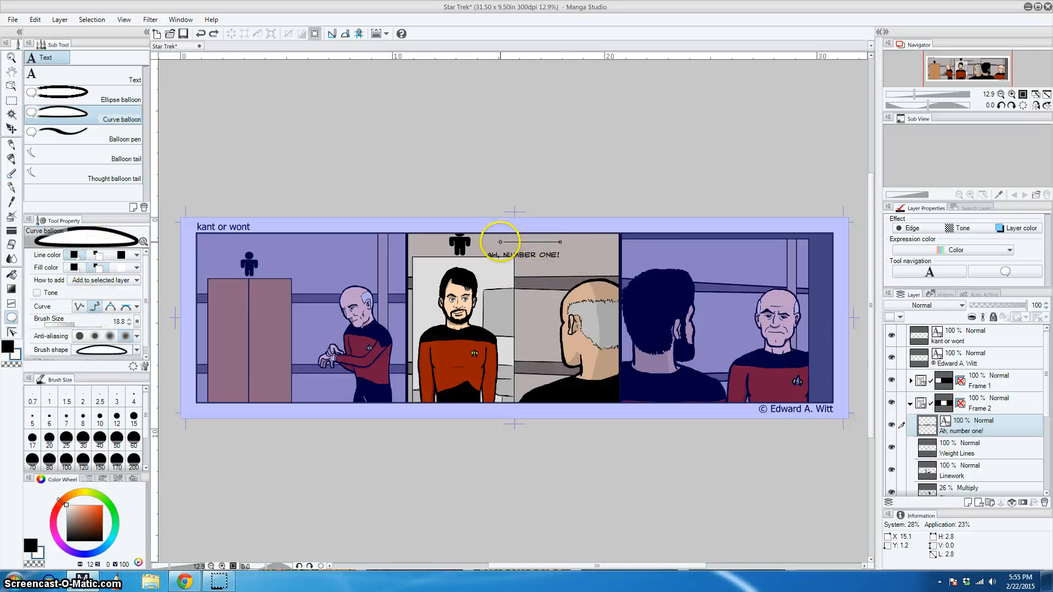
{"action": "left_click", "coordinate": [512, 281]}
{"action": "left_click", "coordinate": [553, 269]}
{"action": "left_click", "coordinate": [574, 264]}
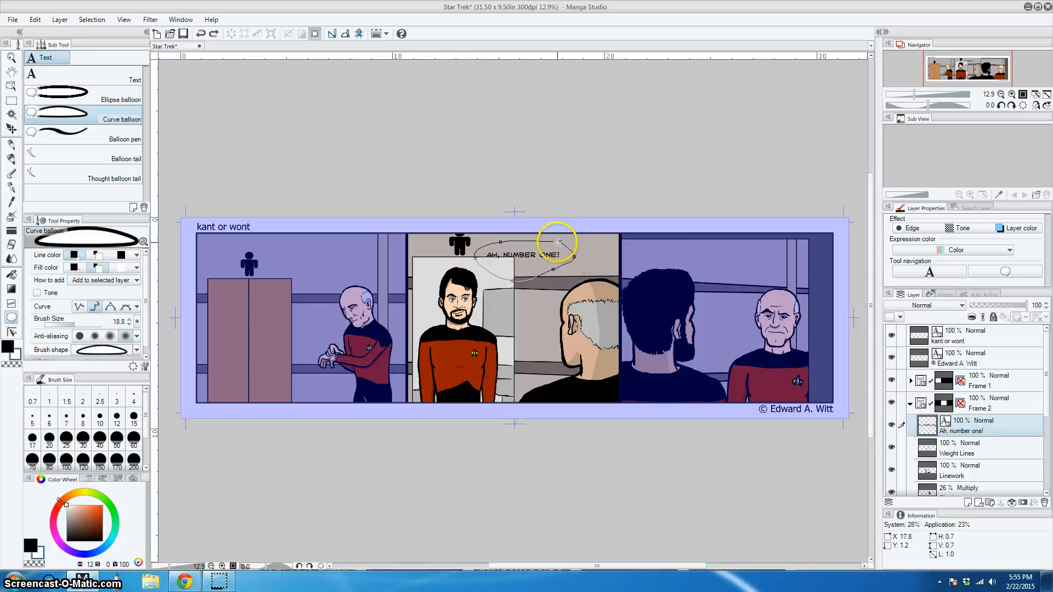
{"action": "double_click", "coordinate": [562, 242]}
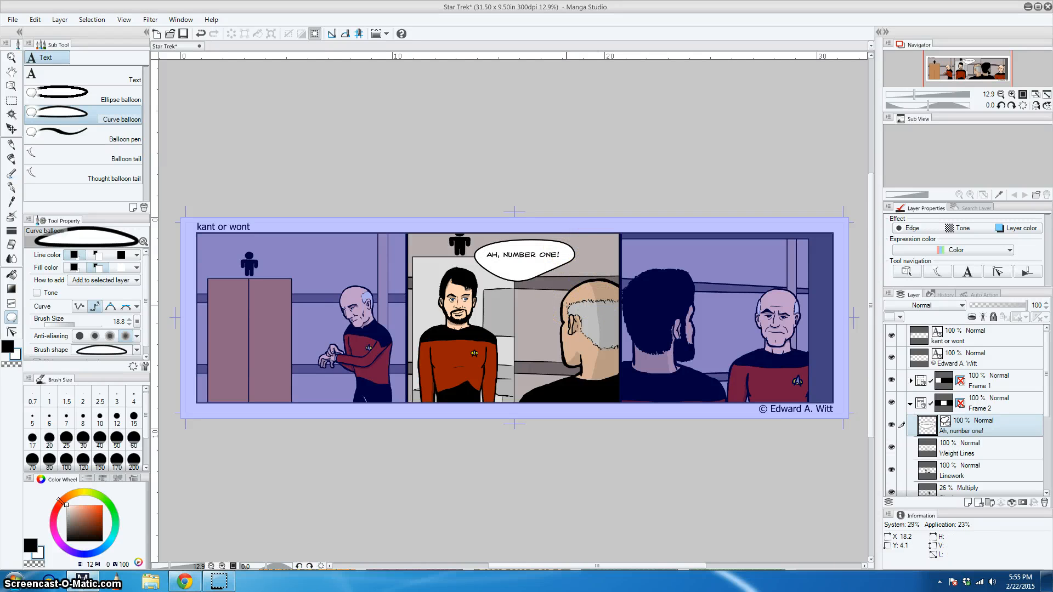
{"action": "key", "text": "ctrl+z"}
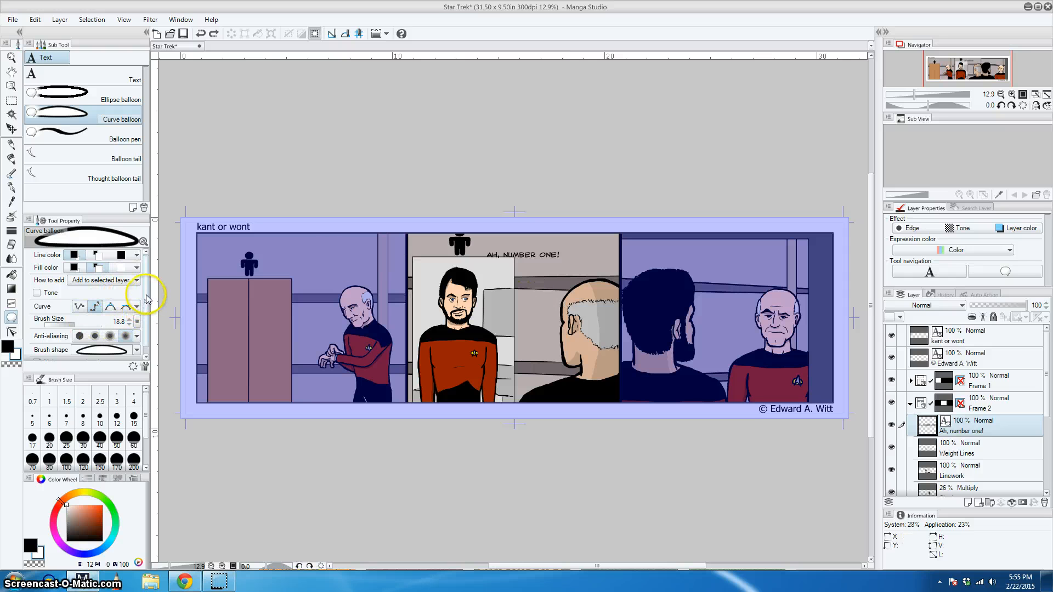
- Review the brush shapes available for the Curve balloon
{"action": "scroll", "coordinate": [140, 329], "scroll_direction": "down", "scroll_amount": 1}
{"action": "left_click", "coordinate": [137, 343]}
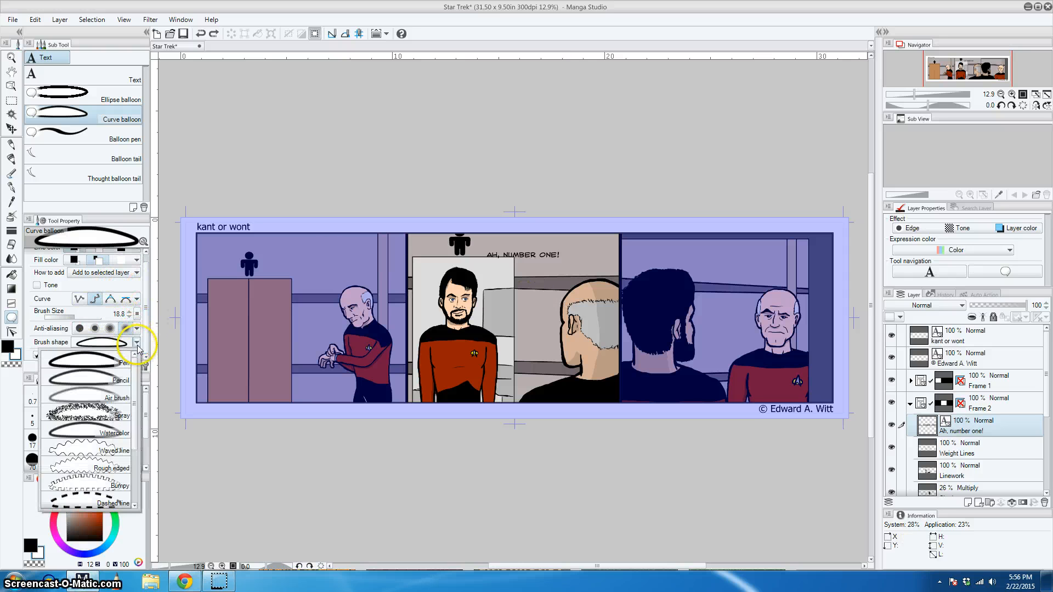
{"action": "left_click", "coordinate": [137, 347]}
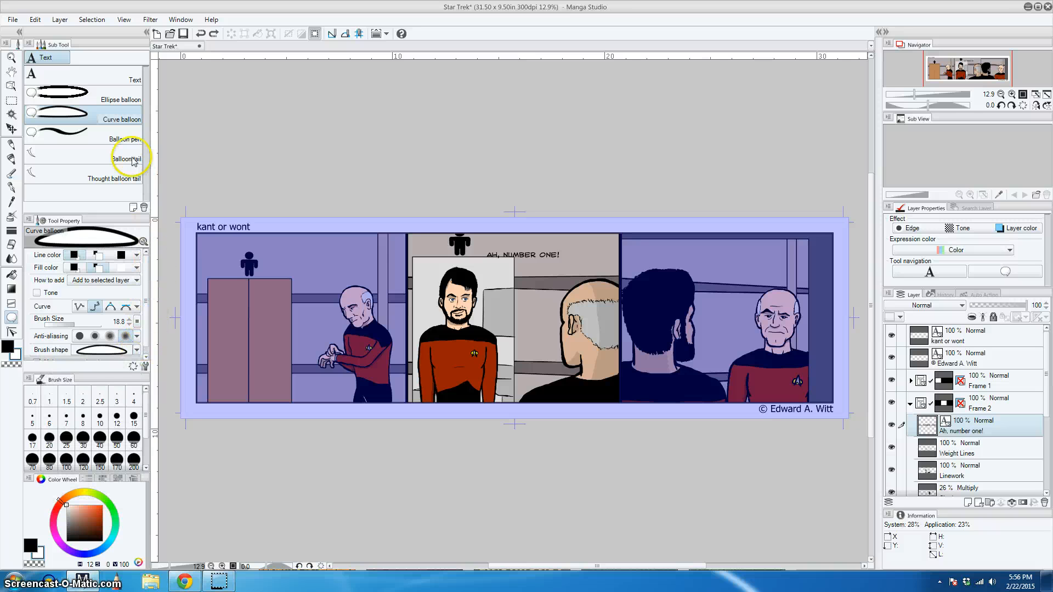
- Try to draw a freehand balloon around the text with the Balloon pen
{"action": "left_click", "coordinate": [125, 138]}
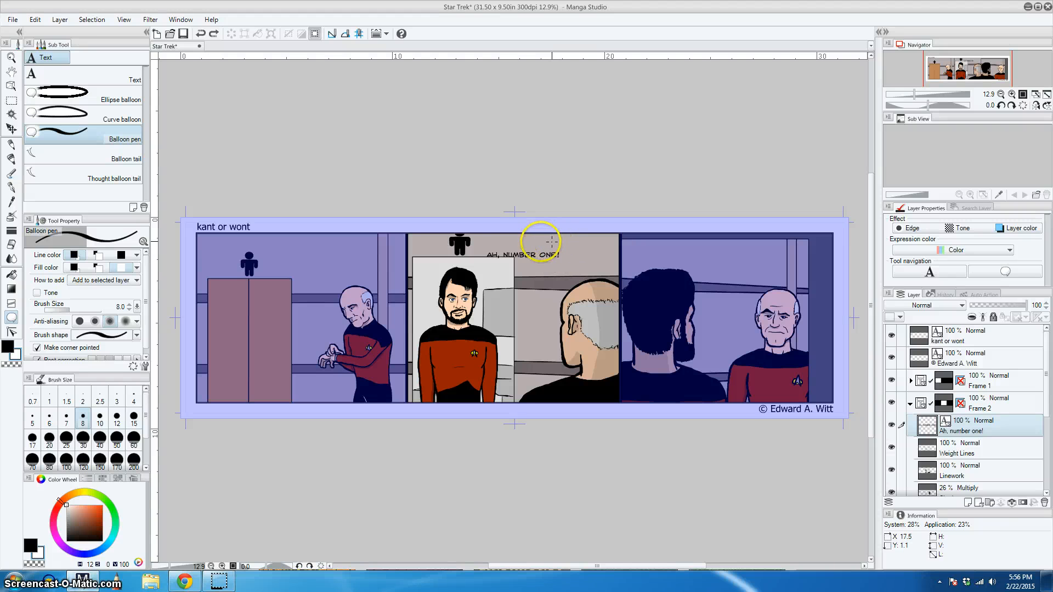
{"action": "mouse_move", "coordinate": [503, 244]}
{"action": "left_mouse_down"}
{"action": "mouse_move", "coordinate": [476, 257]}
{"action": "mouse_move", "coordinate": [510, 271]}
{"action": "mouse_move", "coordinate": [564, 268]}
{"action": "mouse_move", "coordinate": [564, 239]}
{"action": "mouse_move", "coordinate": [543, 241]}
{"action": "left_mouse_up"}
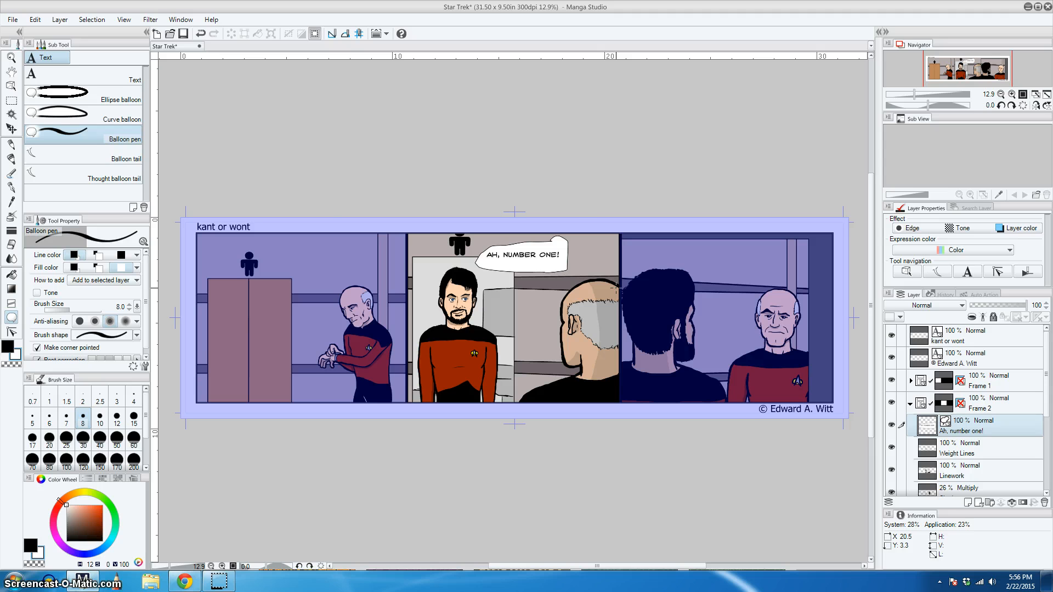
{"action": "key", "text": "ctrl+z"}
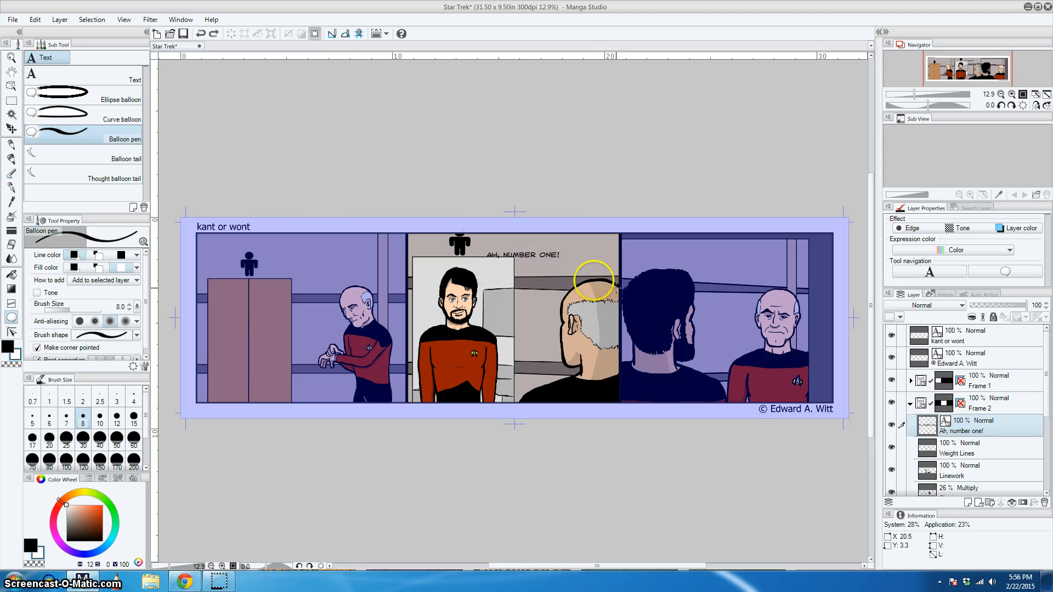
- Draw an elliptical balloon around the "AH, NUMBER ONE!" text with the Ellipse balloon tool
{"action": "left_click", "coordinate": [101, 119]}
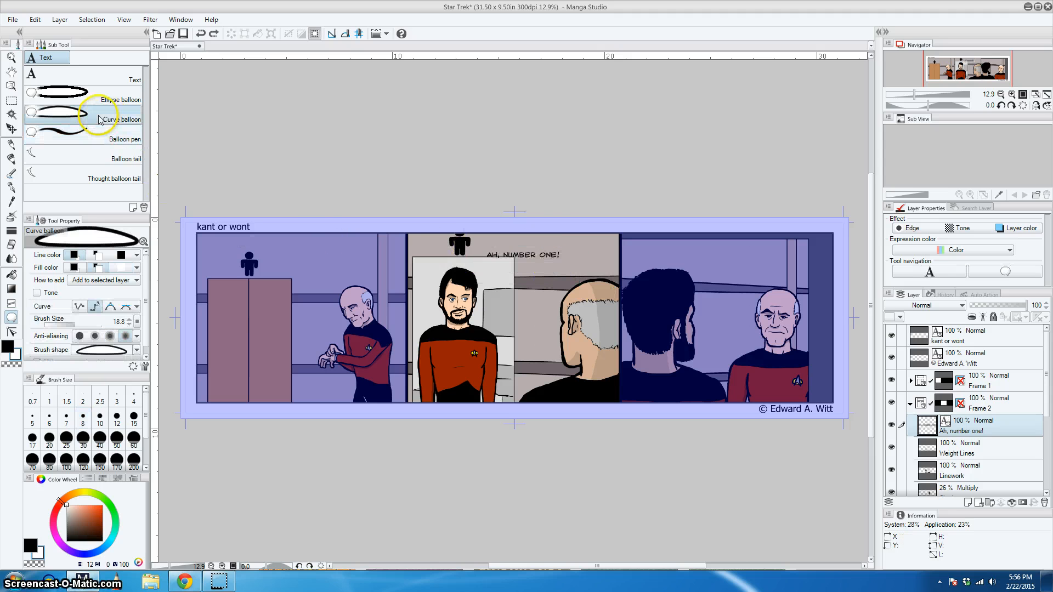
{"action": "left_click", "coordinate": [132, 99]}
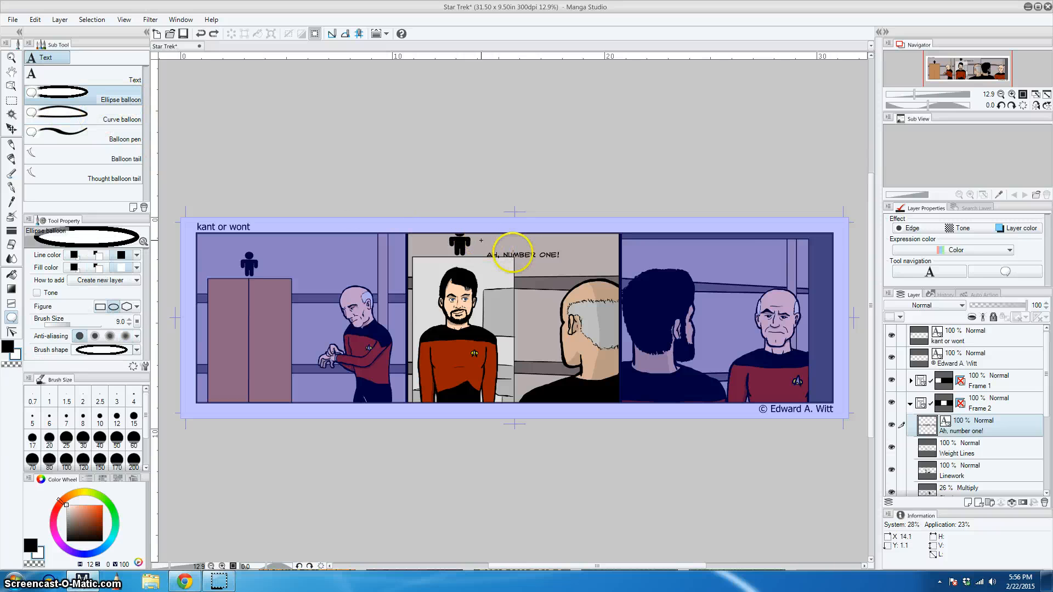
{"action": "left_click_drag", "start_coordinate": [523, 254], "coordinate": [567, 269]}
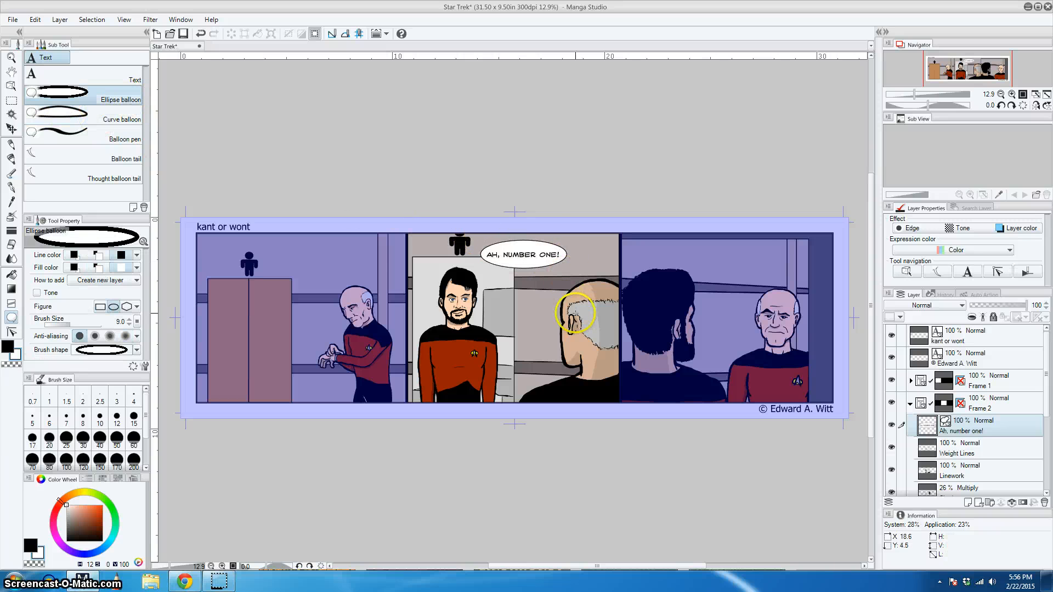
{"action": "scroll", "coordinate": [556, 292], "scroll_direction": "up", "scroll_amount": 1}
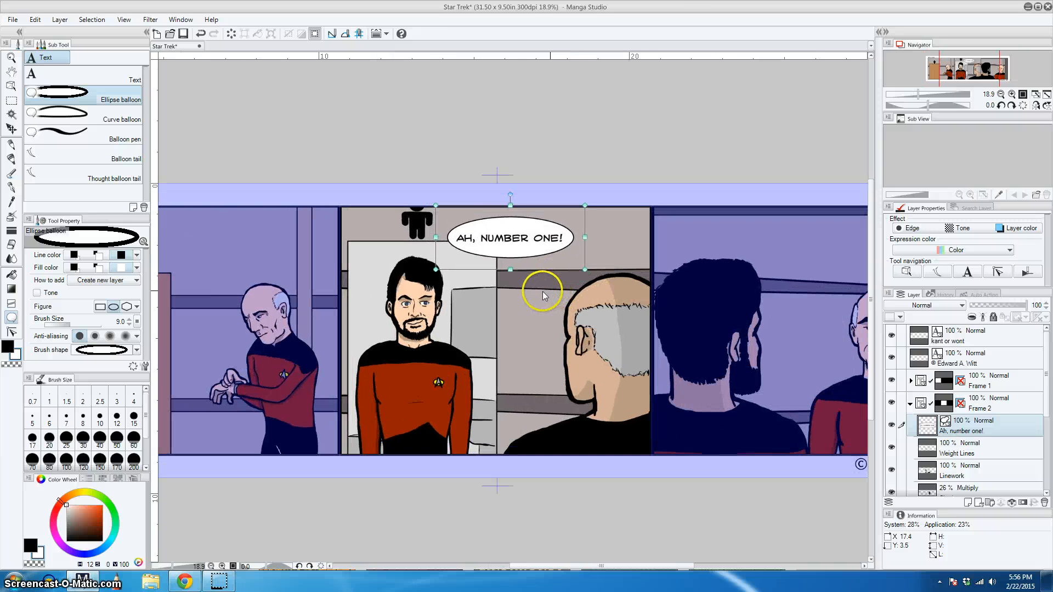
- Nudge the "AH, NUMBER ONE!" text slightly upward within its elliptical balloon
{"action": "scroll", "coordinate": [546, 291], "scroll_direction": "up", "scroll_amount": 1}
{"action": "left_click_drag", "start_coordinate": [870, 266], "coordinate": [870, 255]}
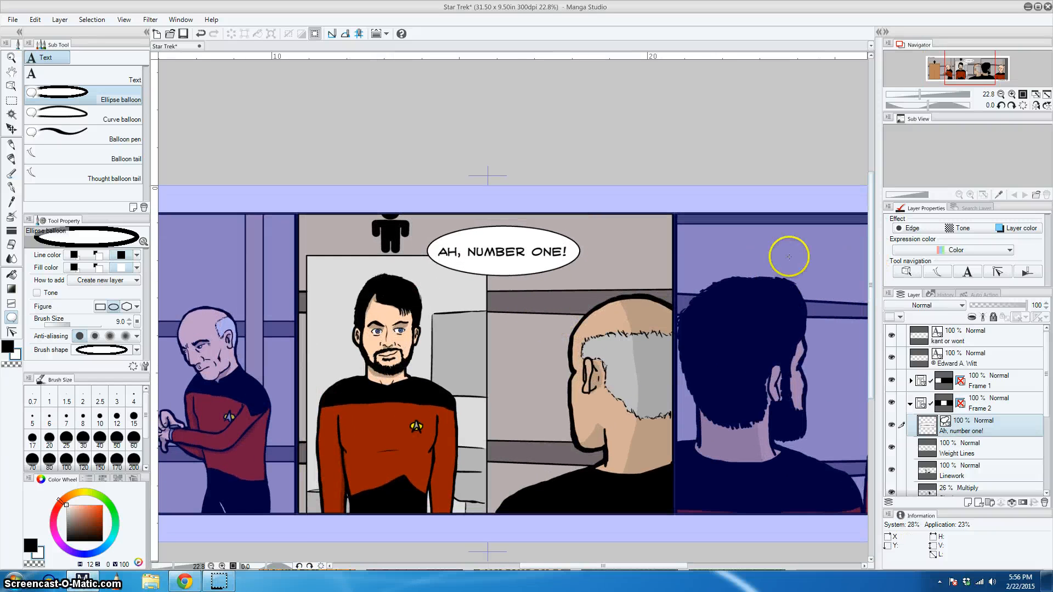
{"action": "left_click", "coordinate": [82, 75]}
{"action": "left_click", "coordinate": [525, 254]}
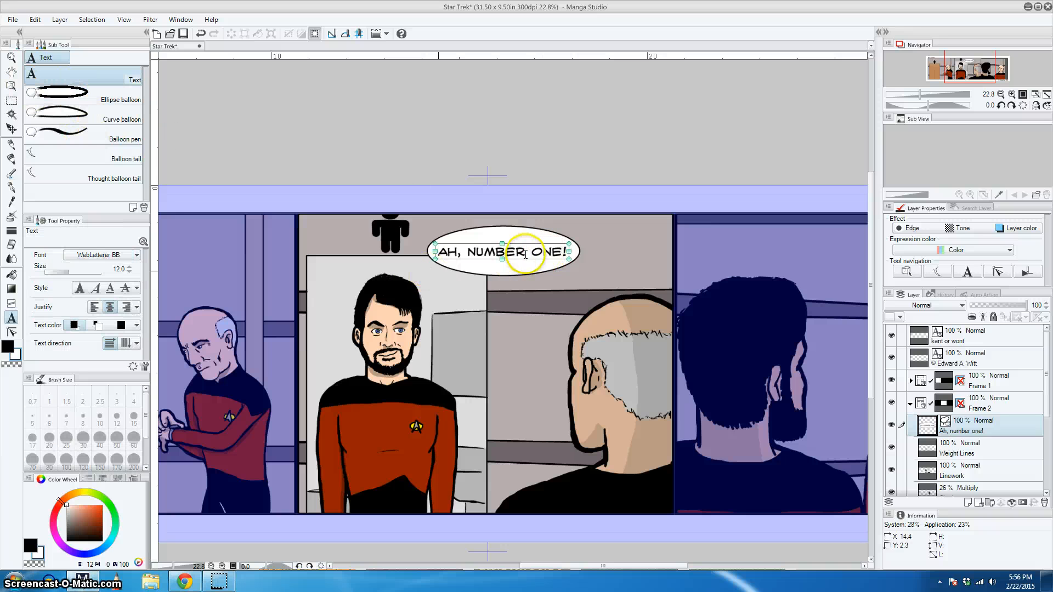
{"action": "left_click_drag", "start_coordinate": [529, 245], "coordinate": [530, 243]}
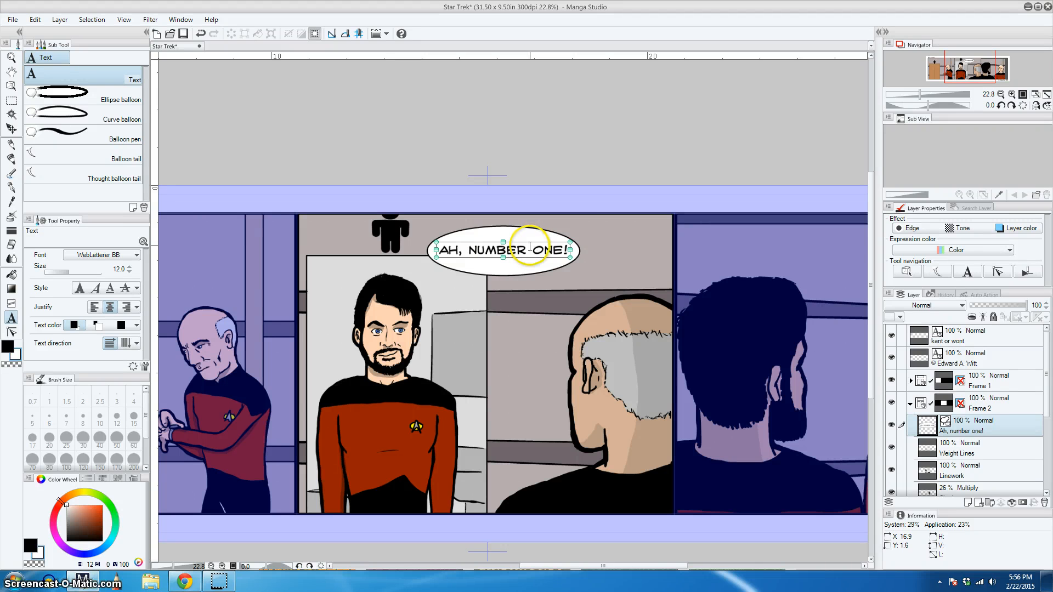
- Shrink the elliptical balloon slightly and move it with its text lower in the middle panel
{"action": "left_click", "coordinate": [530, 246]}
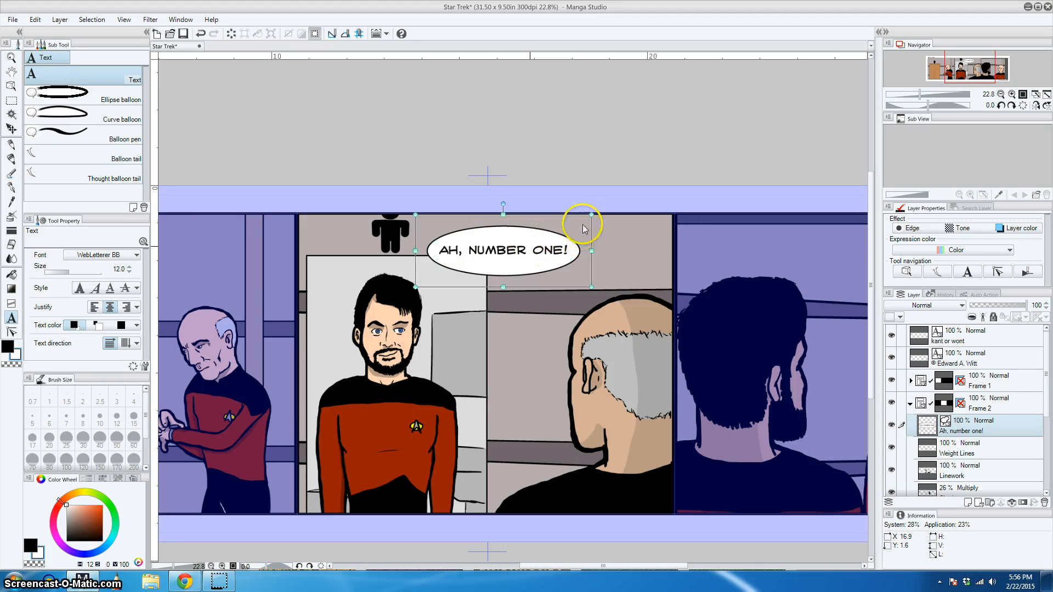
{"action": "mouse_move", "coordinate": [591, 214]}
{"action": "left_mouse_down"}
{"action": "mouse_move", "coordinate": [586, 236]}
{"action": "mouse_move", "coordinate": [598, 225]}
{"action": "mouse_move", "coordinate": [588, 224]}
{"action": "left_mouse_up"}
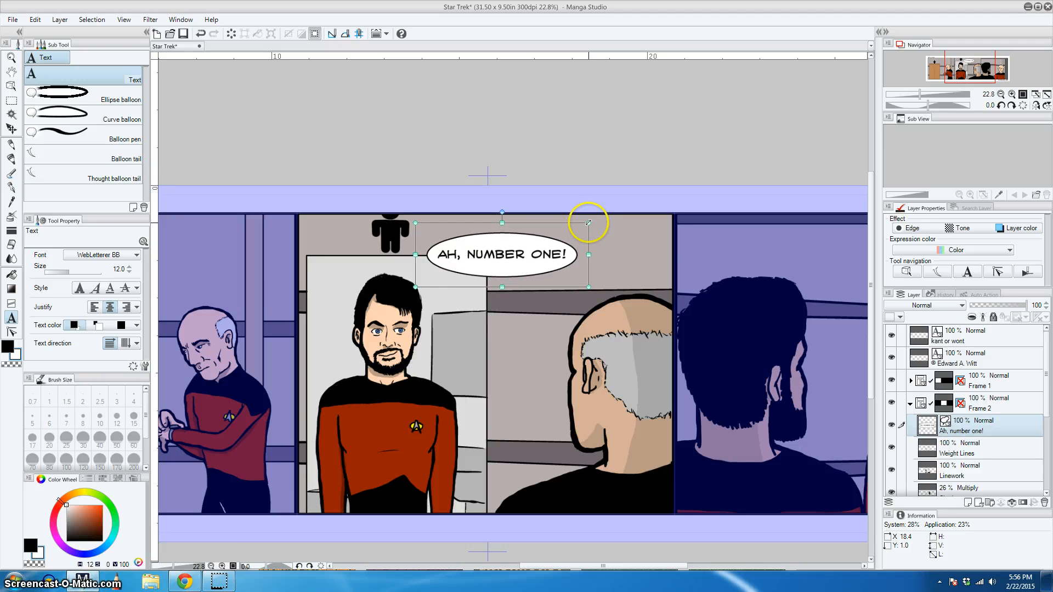
{"action": "key", "text": "Return"}
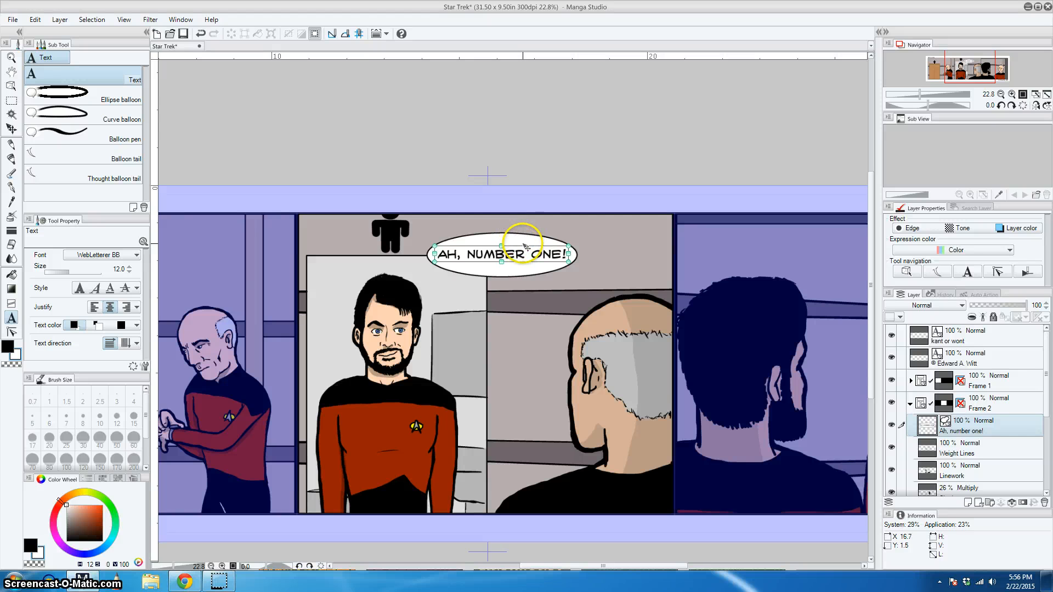
{"action": "left_click", "coordinate": [11, 128]}
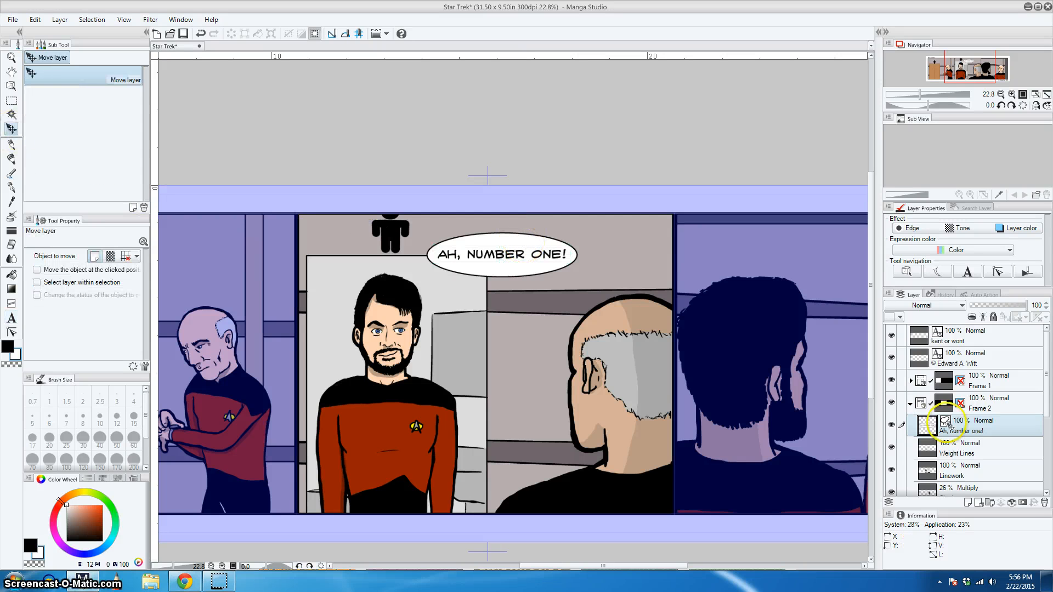
{"action": "left_click_drag", "start_coordinate": [496, 253], "coordinate": [506, 277]}
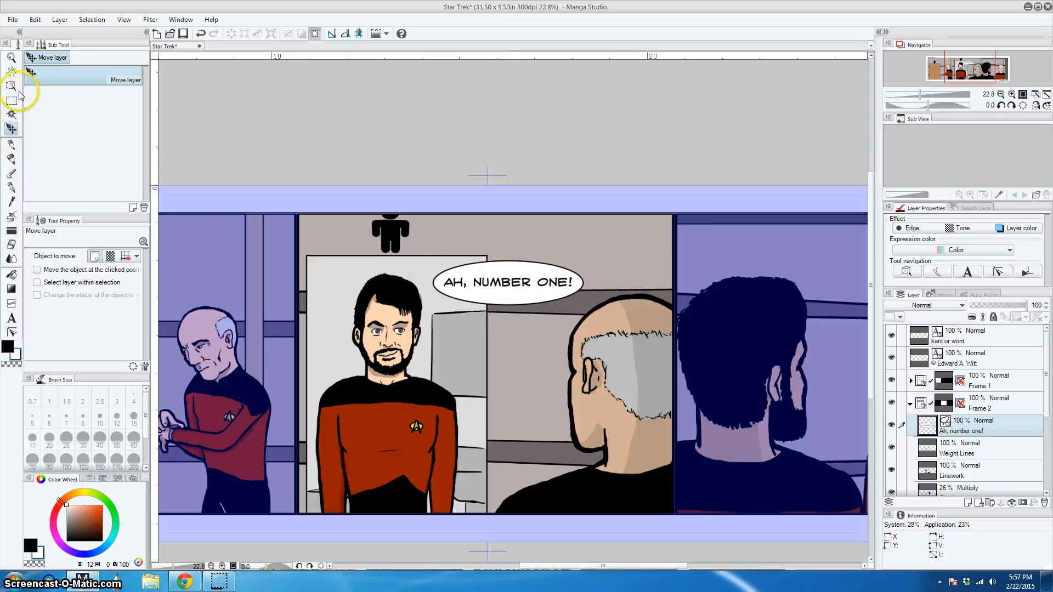
- Try to draw a Linear balloon tail, 24.8 wide, from the balloon toward the bald man's face
{"action": "left_click", "coordinate": [11, 315]}
{"action": "left_click", "coordinate": [89, 158]}
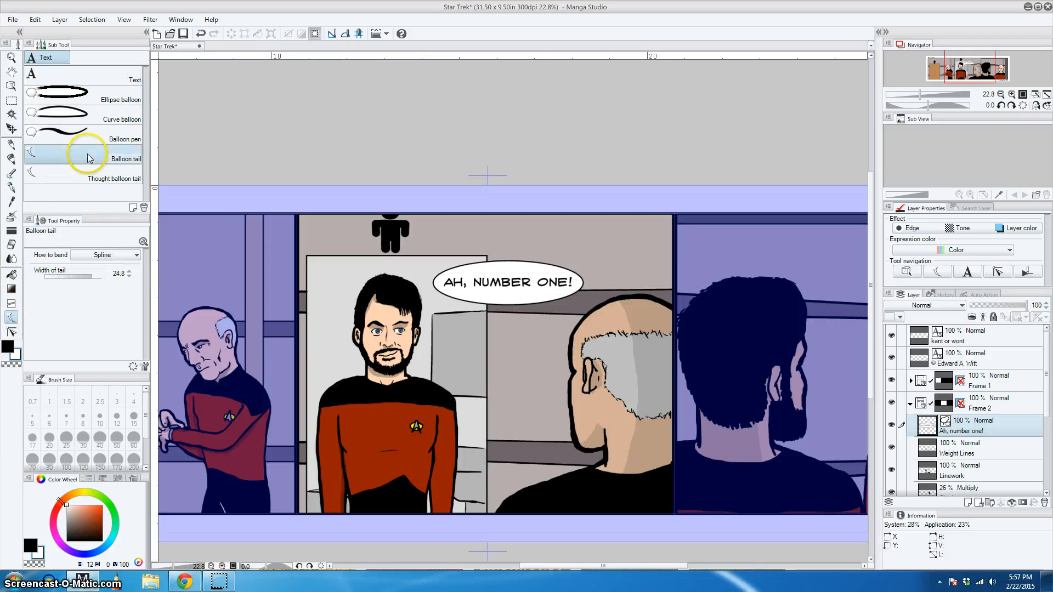
{"action": "left_click", "coordinate": [111, 255]}
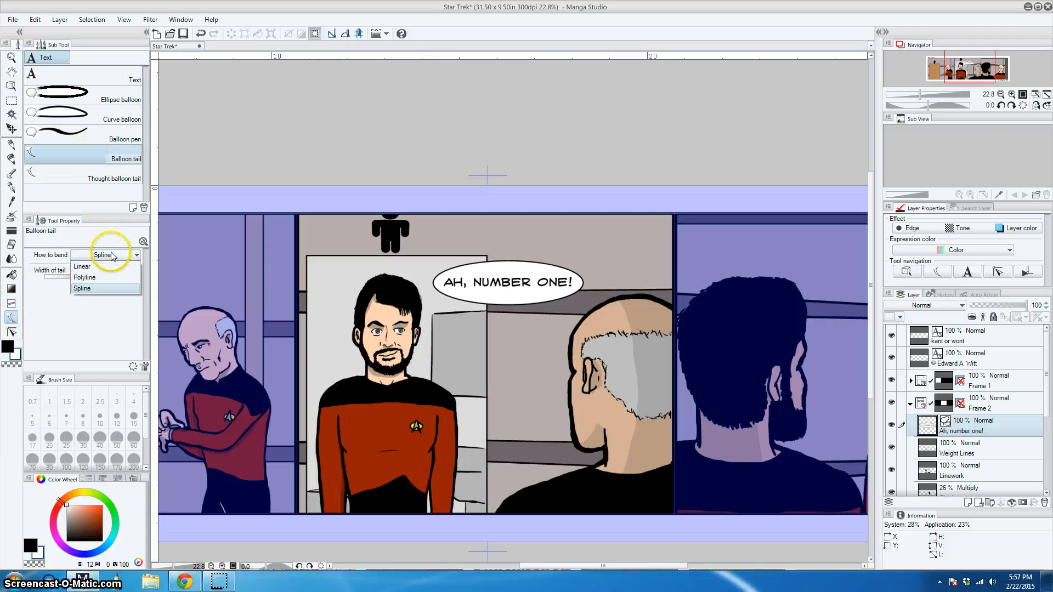
{"action": "left_click", "coordinate": [88, 267]}
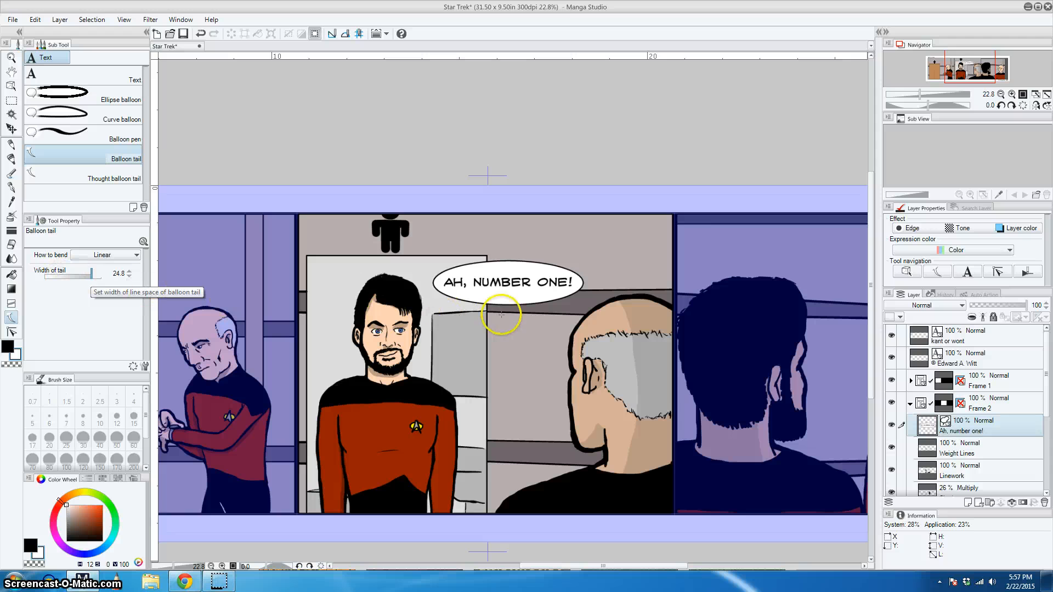
{"action": "left_click_drag", "start_coordinate": [511, 298], "coordinate": [561, 405]}
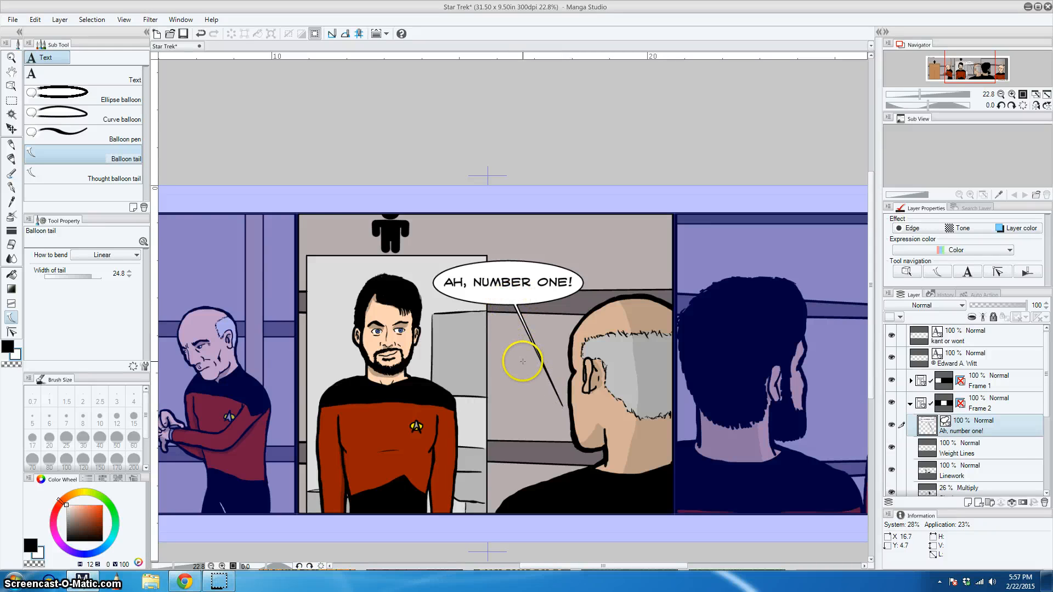
{"action": "key", "text": "ctrl+z"}
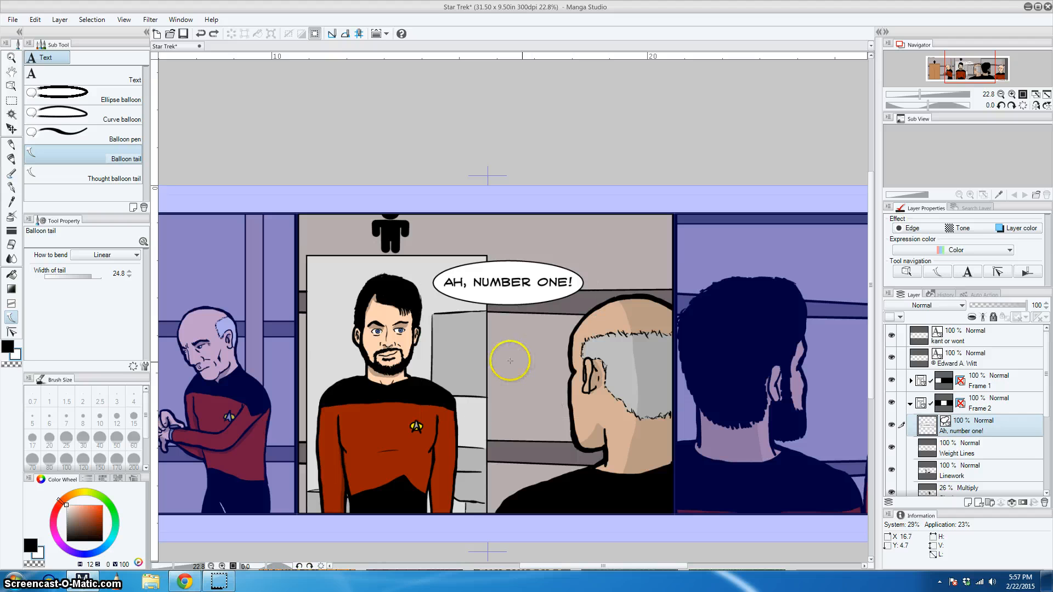
- Set the width of the balloon tail to 100
{"action": "left_click_drag", "start_coordinate": [95, 279], "coordinate": [123, 274]}
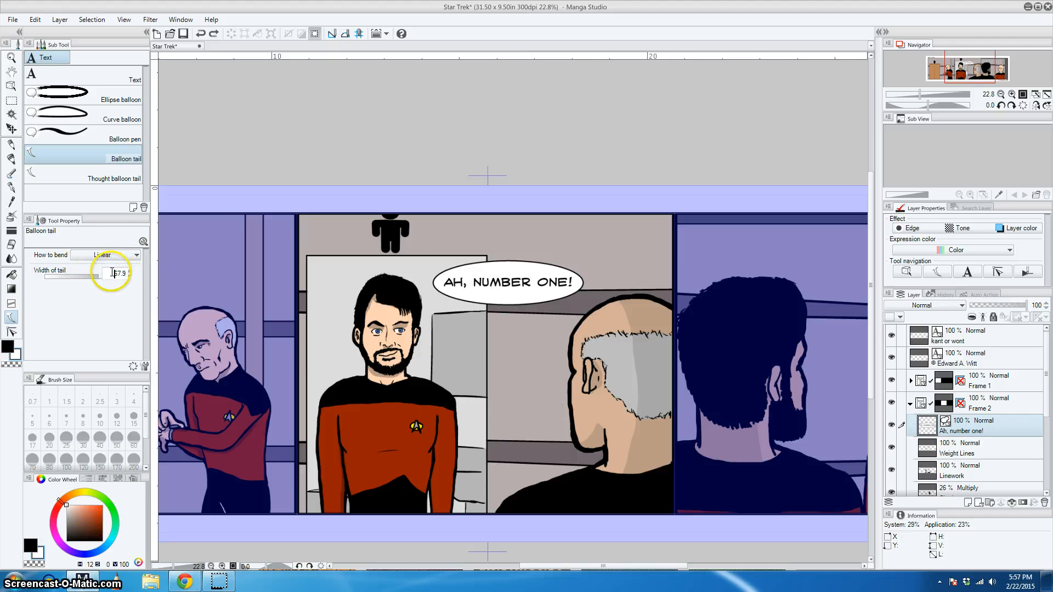
{"action": "double_click", "coordinate": [117, 274]}
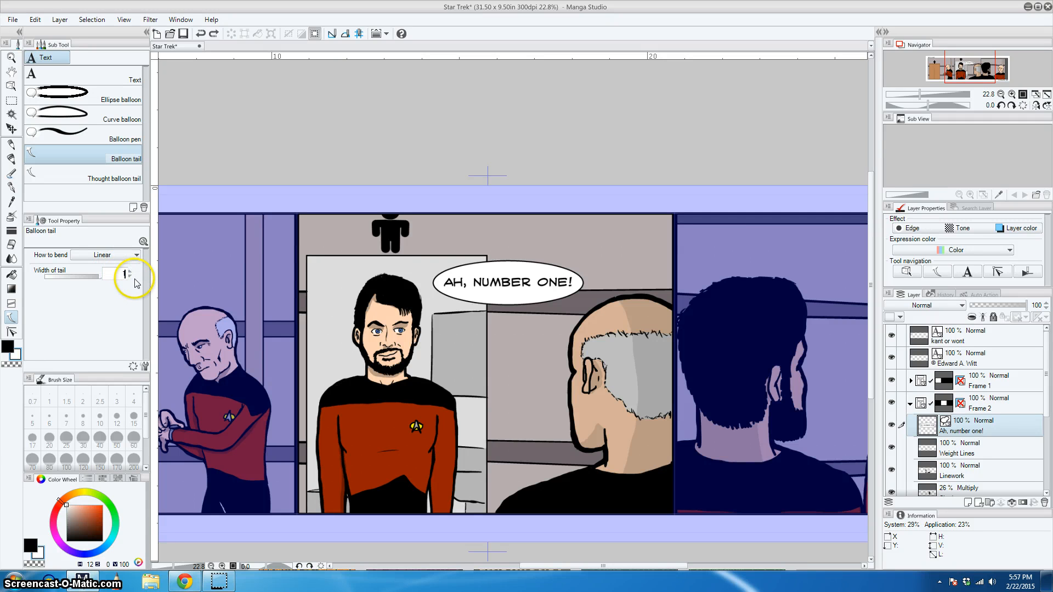
{"action": "type", "text": "100"}
{"action": "key", "text": "Return"}
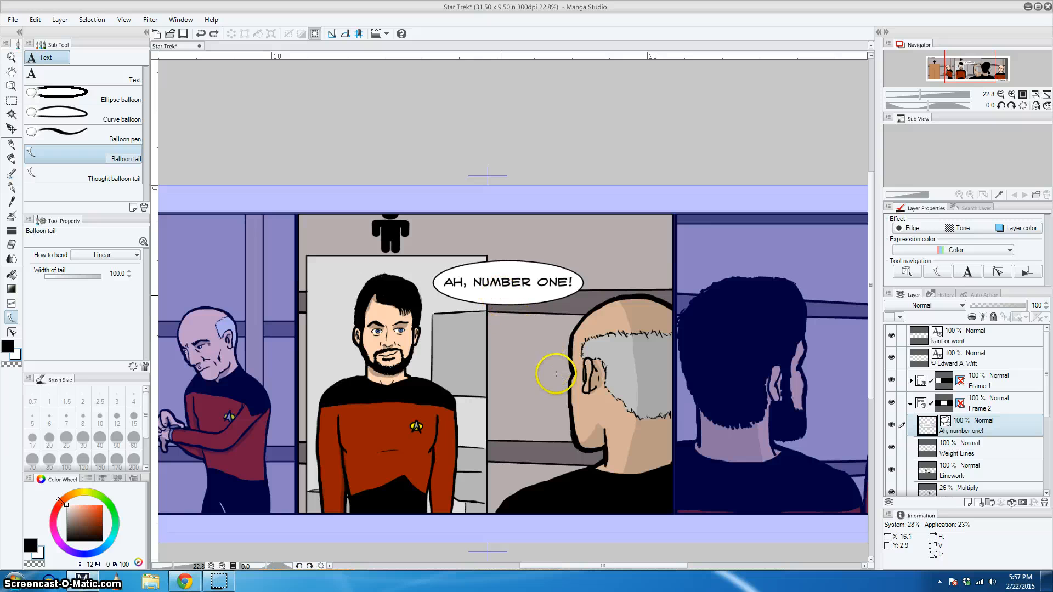
- Try to draw a straight tail at the new width from the balloon toward the bald man's ear
{"action": "left_click_drag", "start_coordinate": [501, 296], "coordinate": [565, 389]}
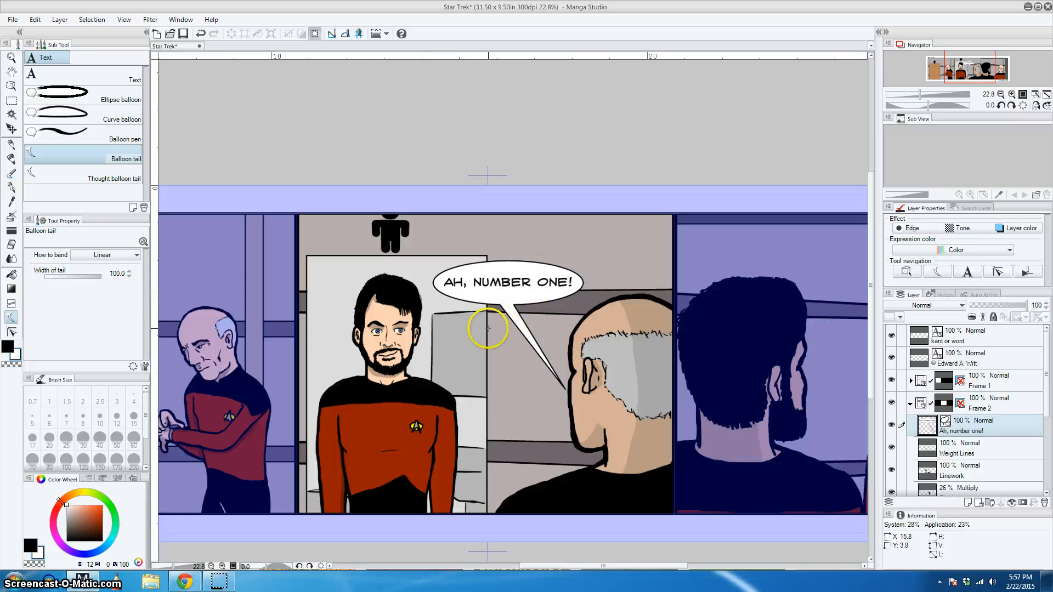
{"action": "key", "text": "ctrl+z"}
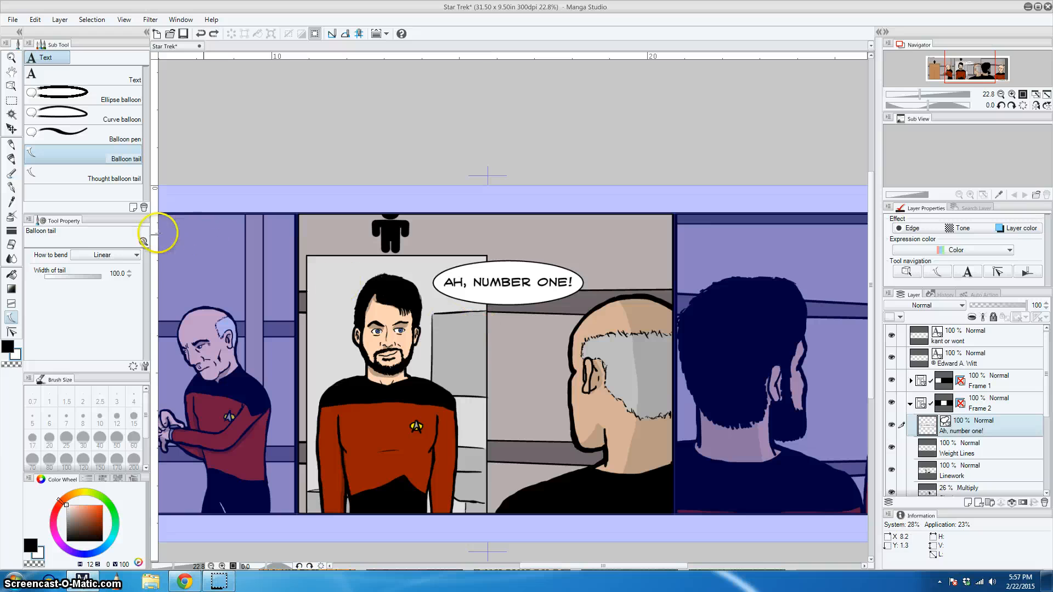
- Try to draw a Polyline balloon tail that drops straight down and bends once toward the bald man's face
{"action": "left_click", "coordinate": [132, 258]}
{"action": "left_click", "coordinate": [110, 278]}
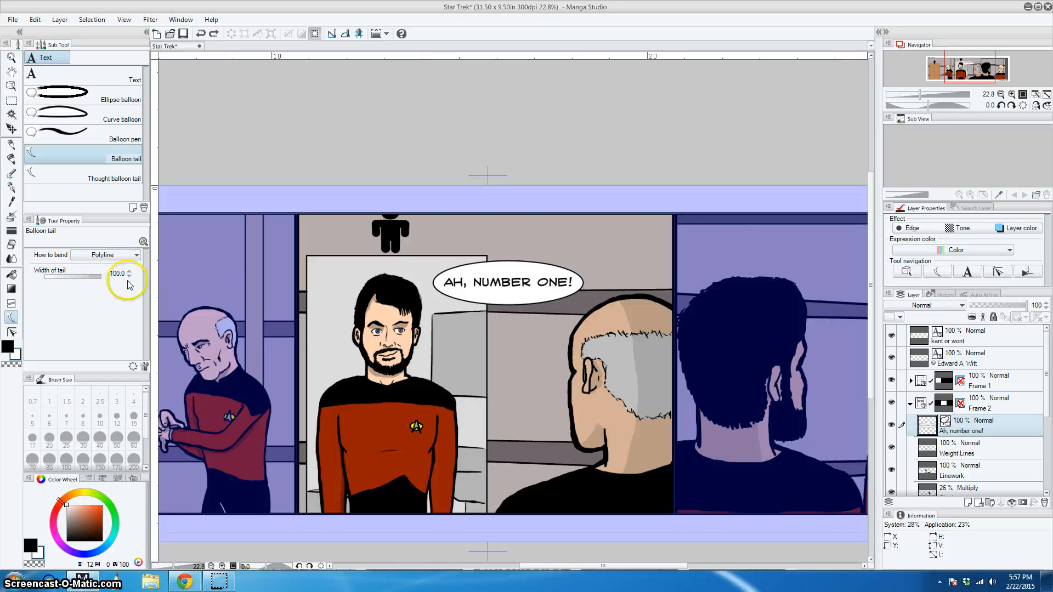
{"action": "left_click", "coordinate": [514, 300]}
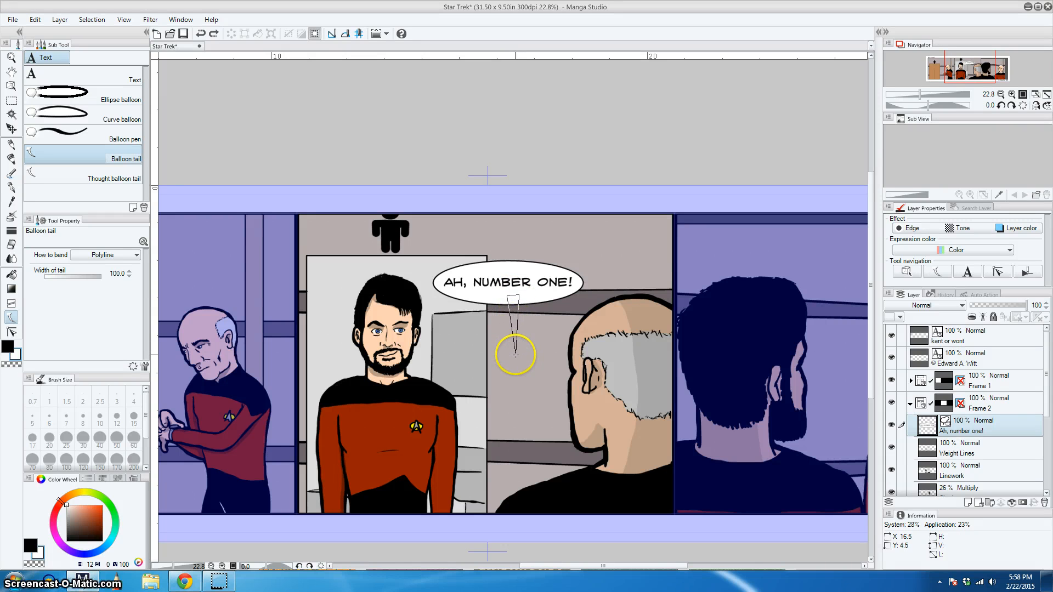
{"action": "left_click", "coordinate": [510, 356]}
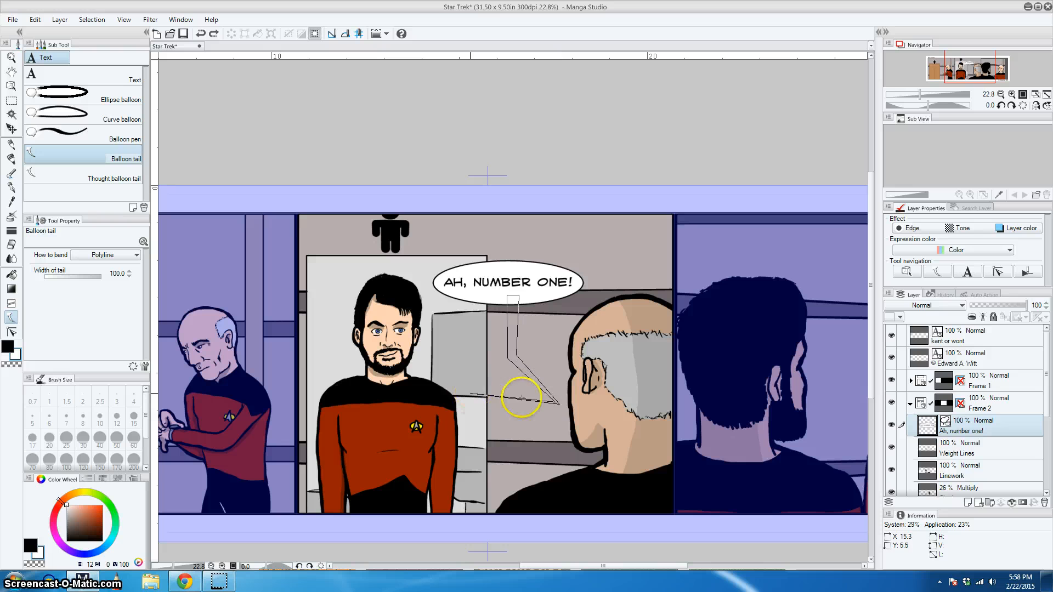
{"action": "double_click", "coordinate": [557, 402]}
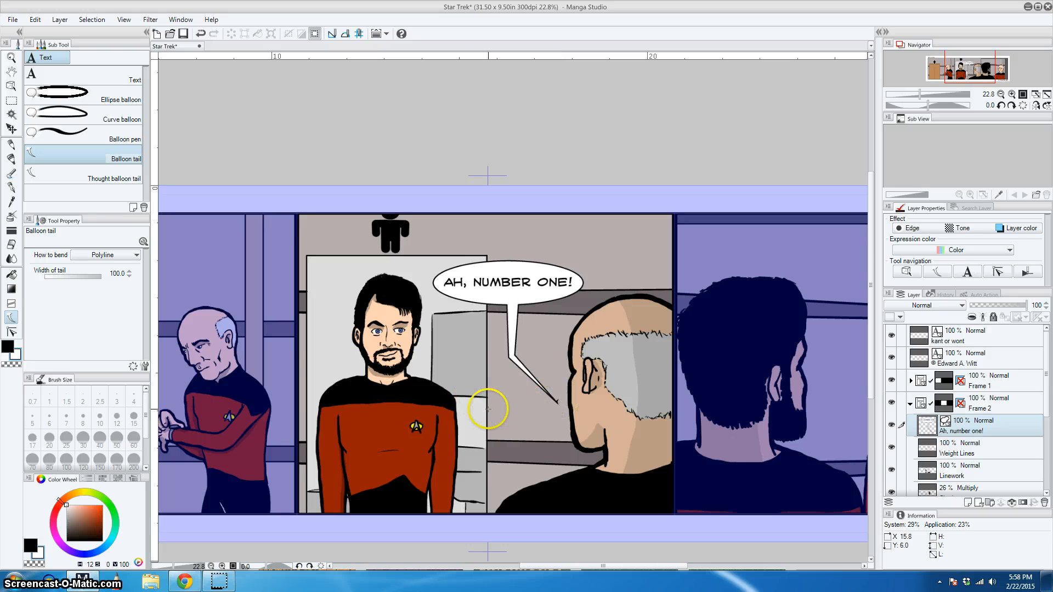
{"action": "key", "text": "ctrl+z"}
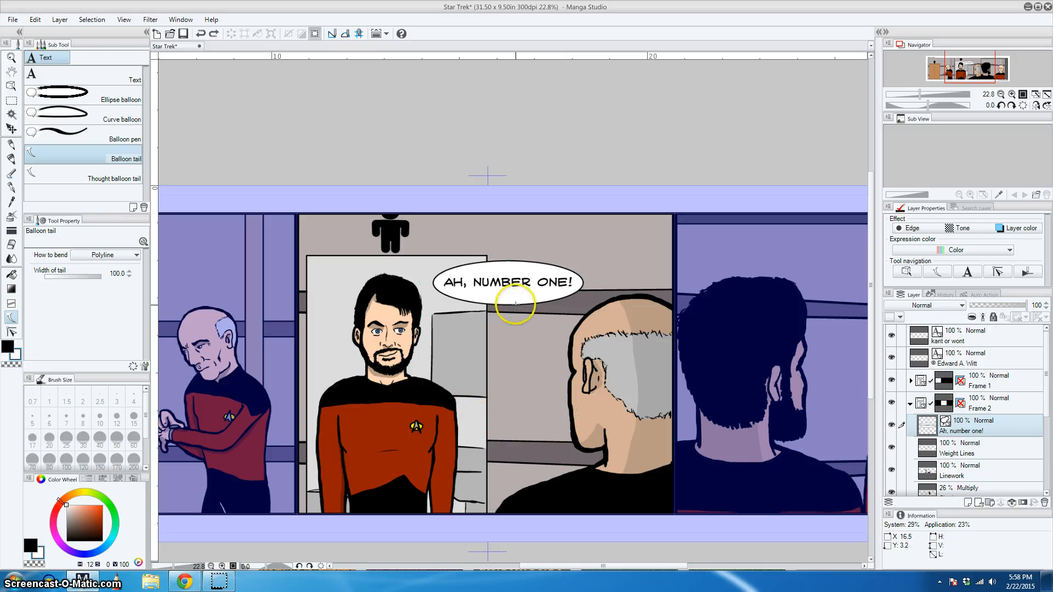
- Try to draw a second bent Polyline tail, starting left of the balloon's center and ending beside the bald man's face
{"action": "left_click", "coordinate": [482, 333]}
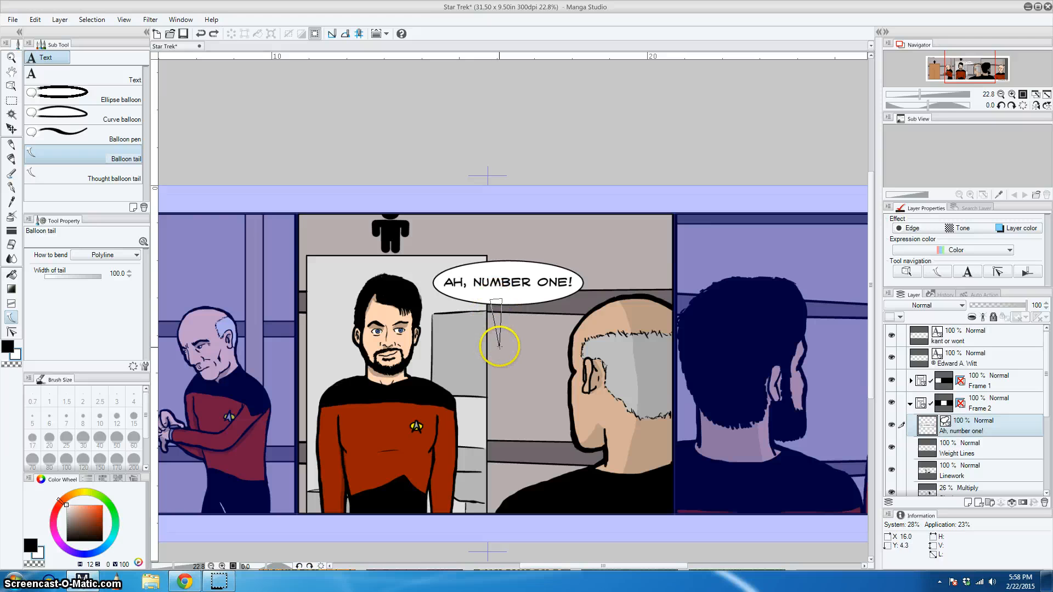
{"action": "left_click", "coordinate": [500, 348]}
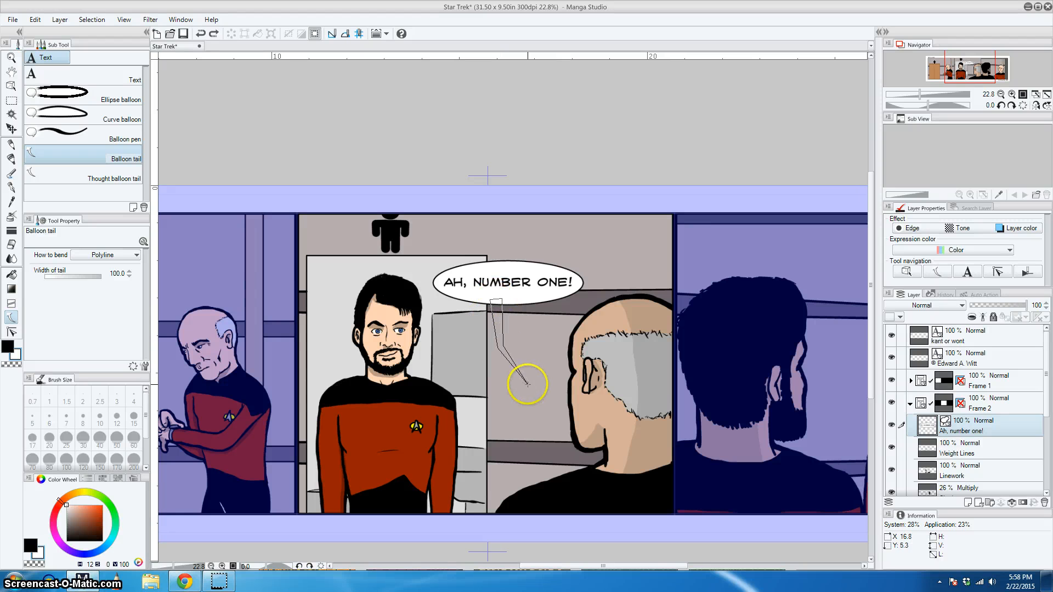
{"action": "double_click", "coordinate": [553, 404]}
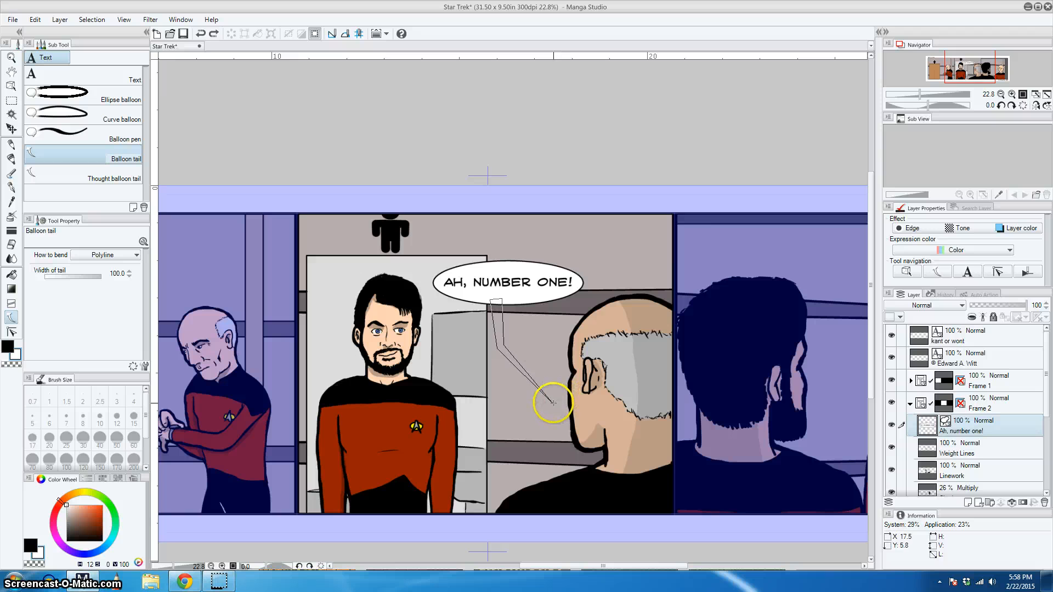
{"action": "double_click", "coordinate": [553, 403]}
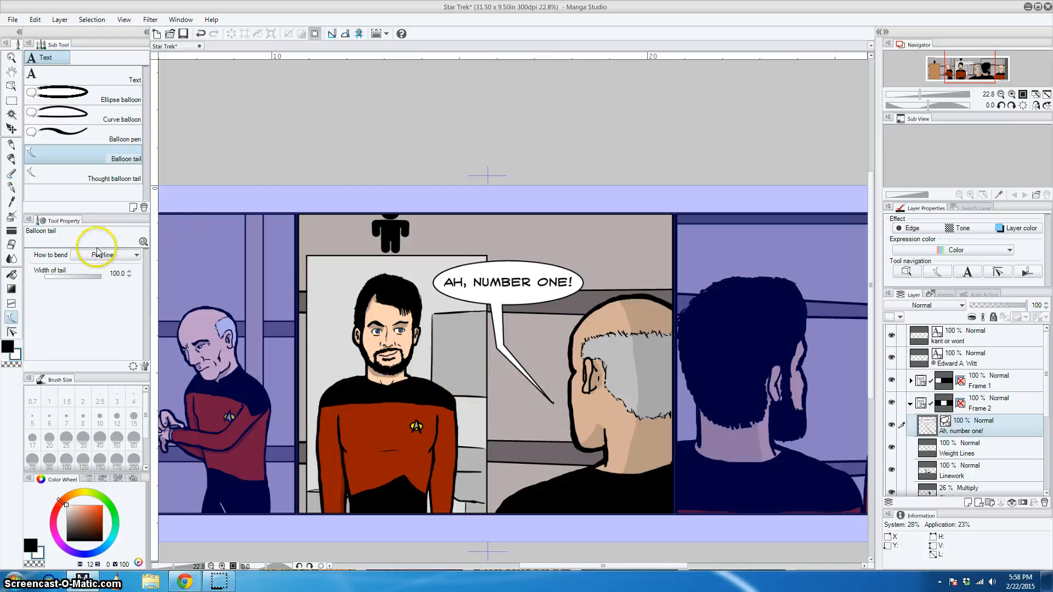
{"action": "left_click", "coordinate": [113, 256]}
{"action": "left_click", "coordinate": [112, 256]}
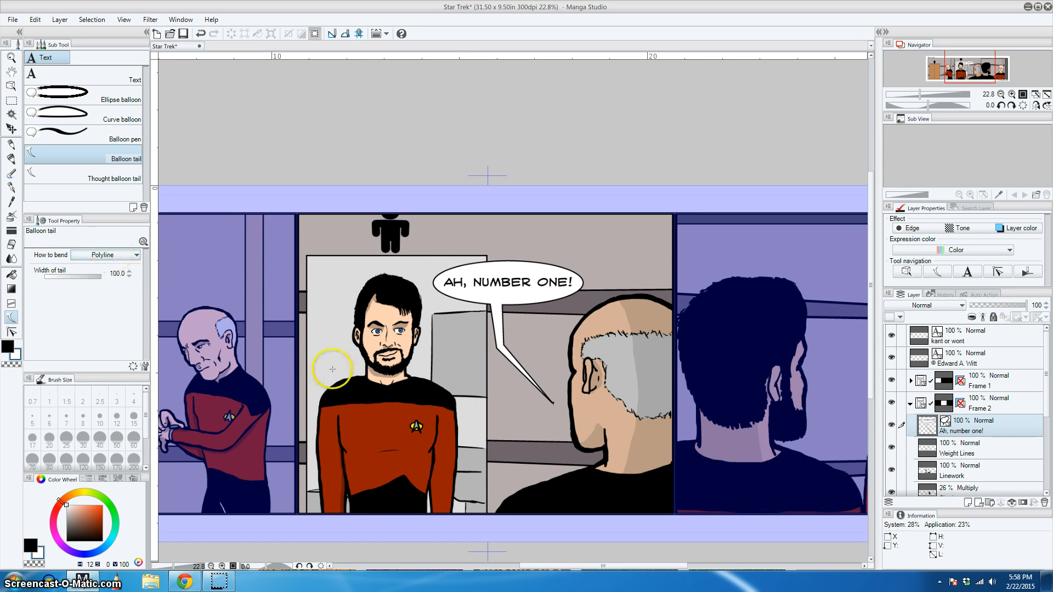
{"action": "key", "text": "ctrl+z"}
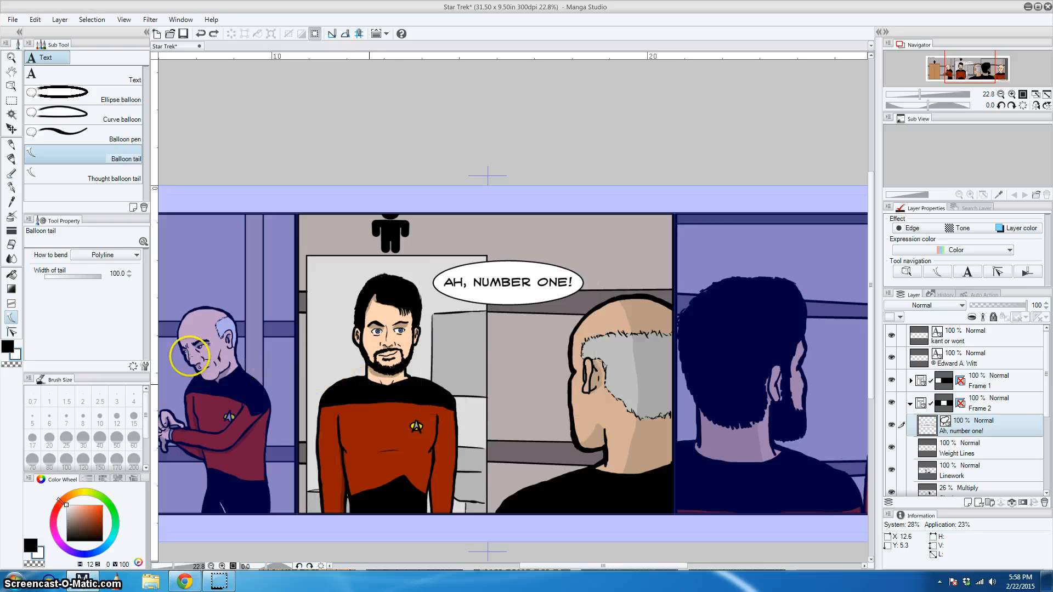
- Try to draw a curved Spline balloon tail from the balloon's lower edge toward the bald man's mouth
{"action": "left_click", "coordinate": [107, 263]}
{"action": "left_click", "coordinate": [105, 287]}
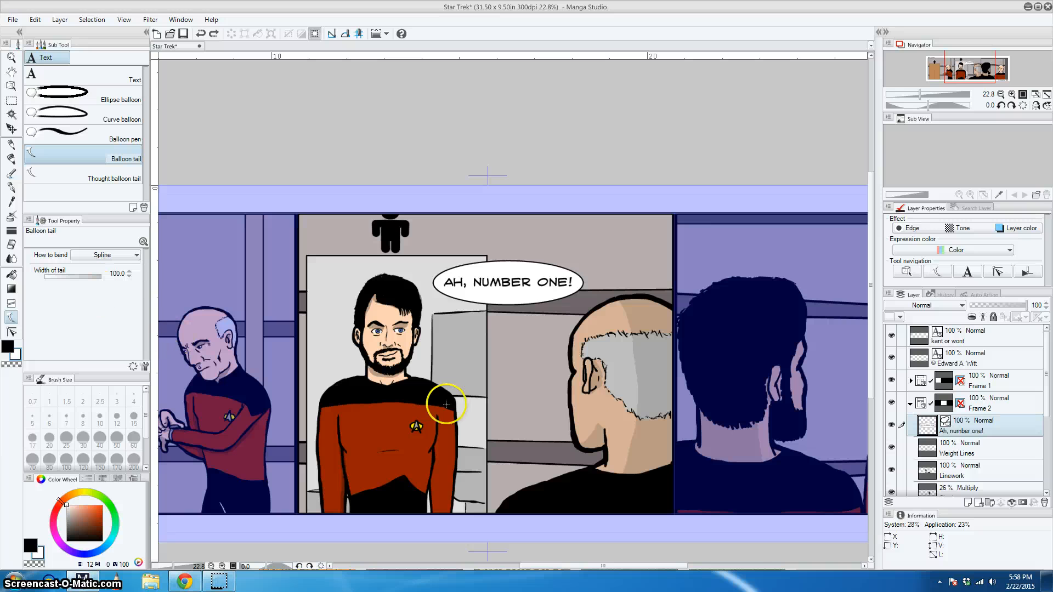
{"action": "left_click", "coordinate": [512, 296]}
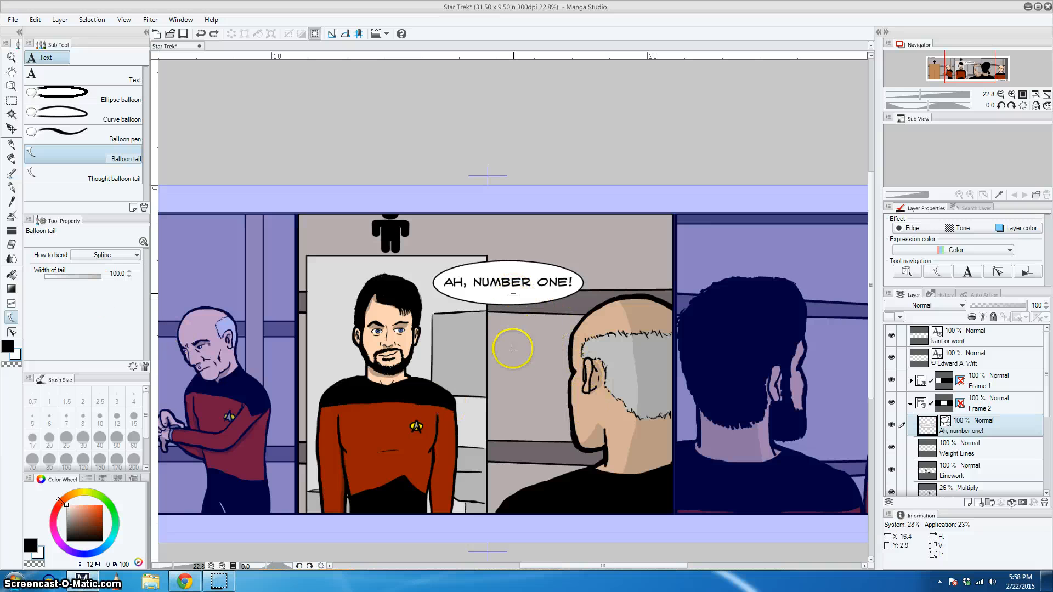
{"action": "left_click", "coordinate": [515, 371]}
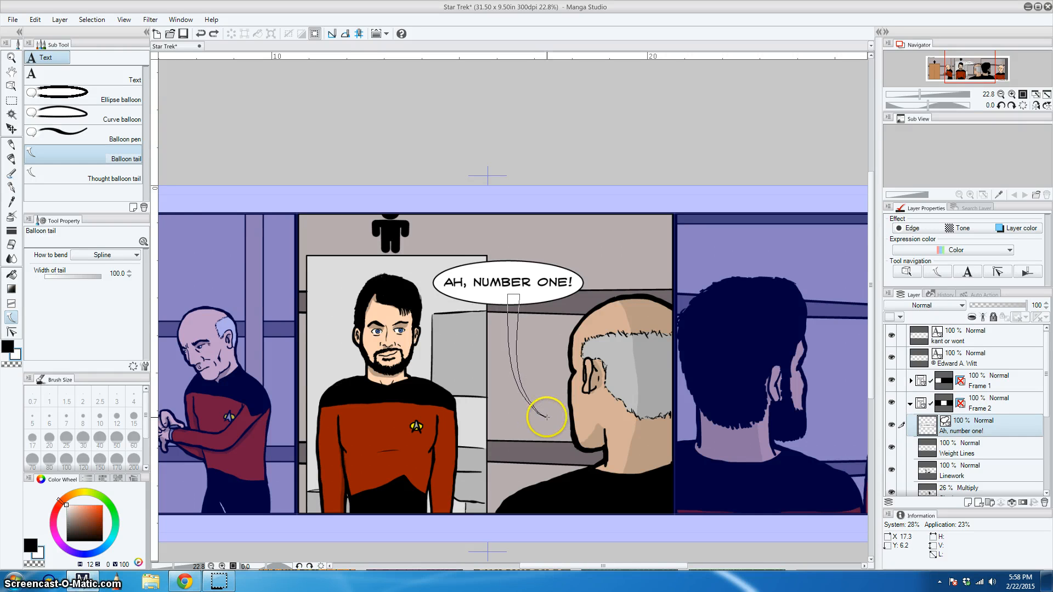
{"action": "left_click", "coordinate": [551, 421]}
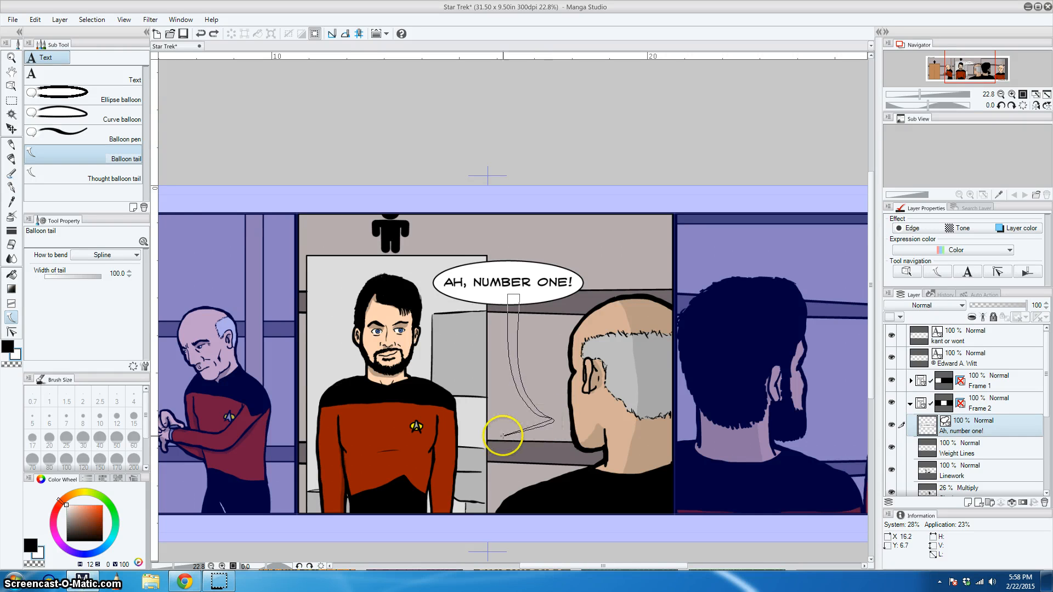
{"action": "double_click", "coordinate": [549, 422]}
{"action": "key", "text": "ctrl+z"}
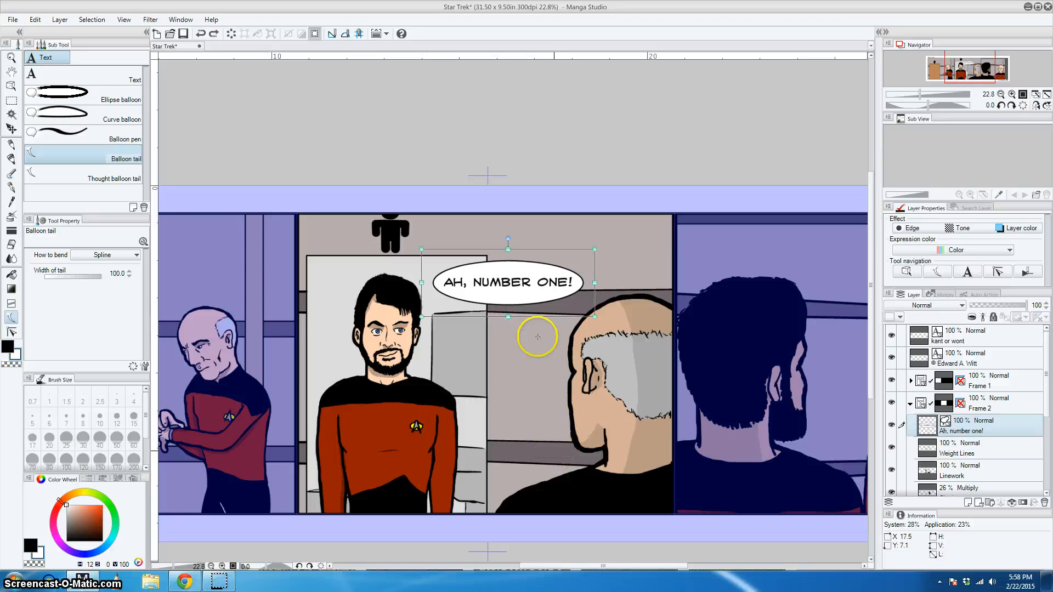
- Try to draw another Spline tail from the balloon's lower edge, curving down and ending beside the bald man's cheek
{"action": "left_click", "coordinate": [517, 298]}
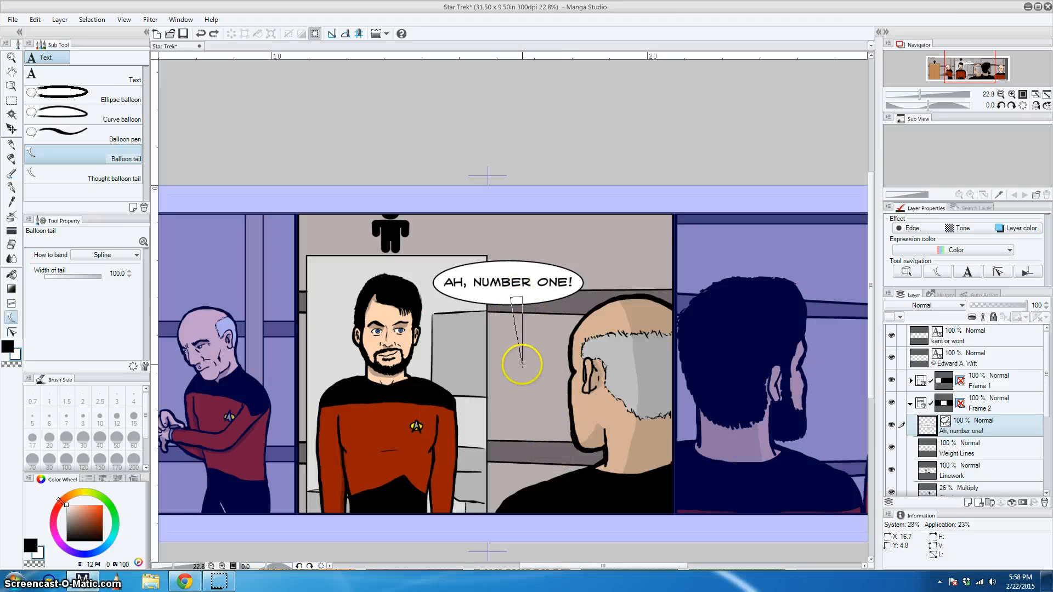
{"action": "left_click", "coordinate": [522, 365]}
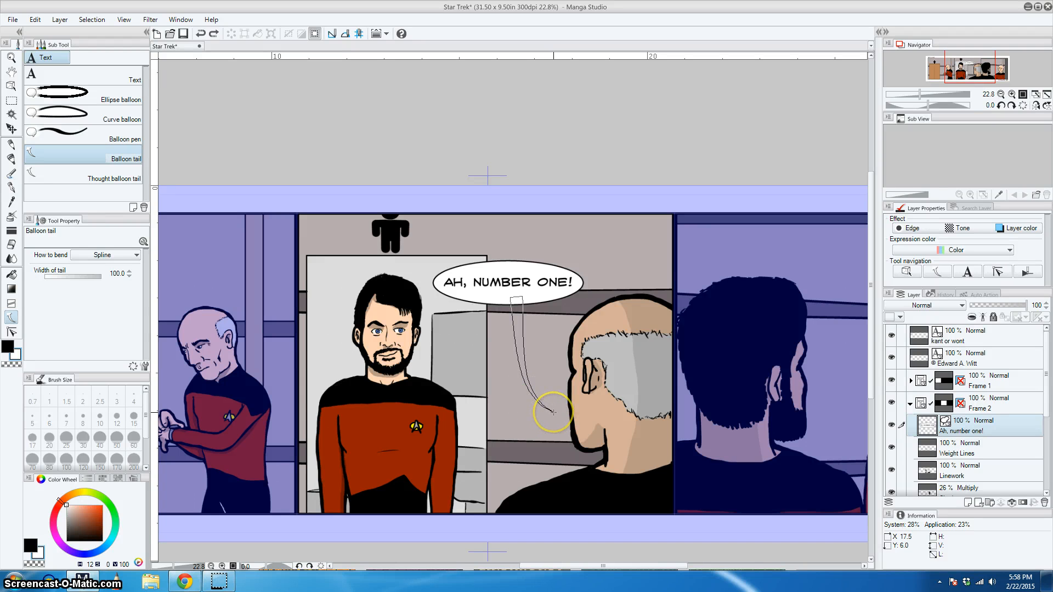
{"action": "double_click", "coordinate": [553, 411]}
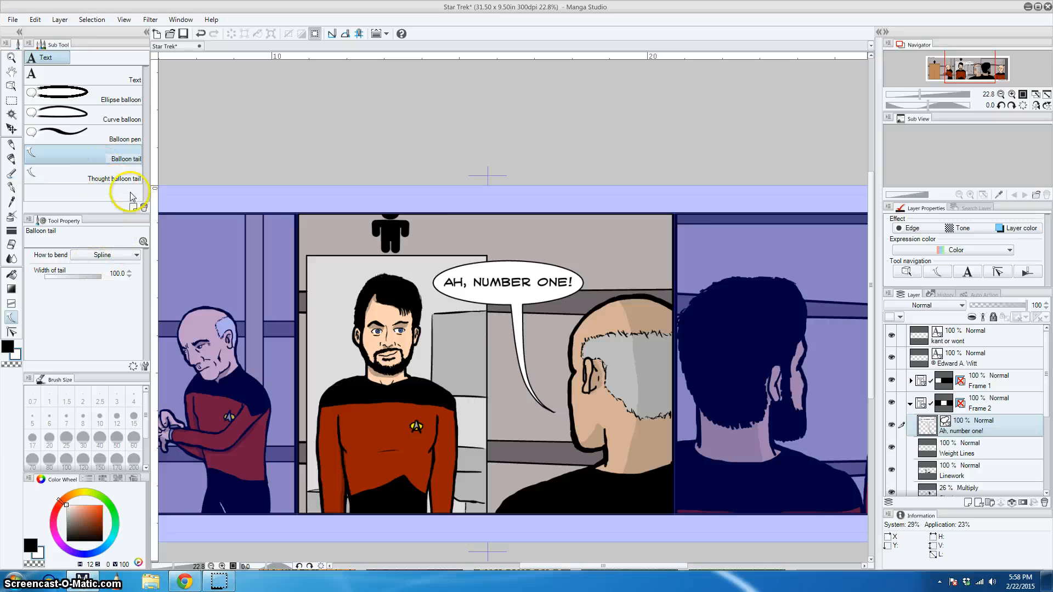
{"action": "key", "text": "ctrl+z"}
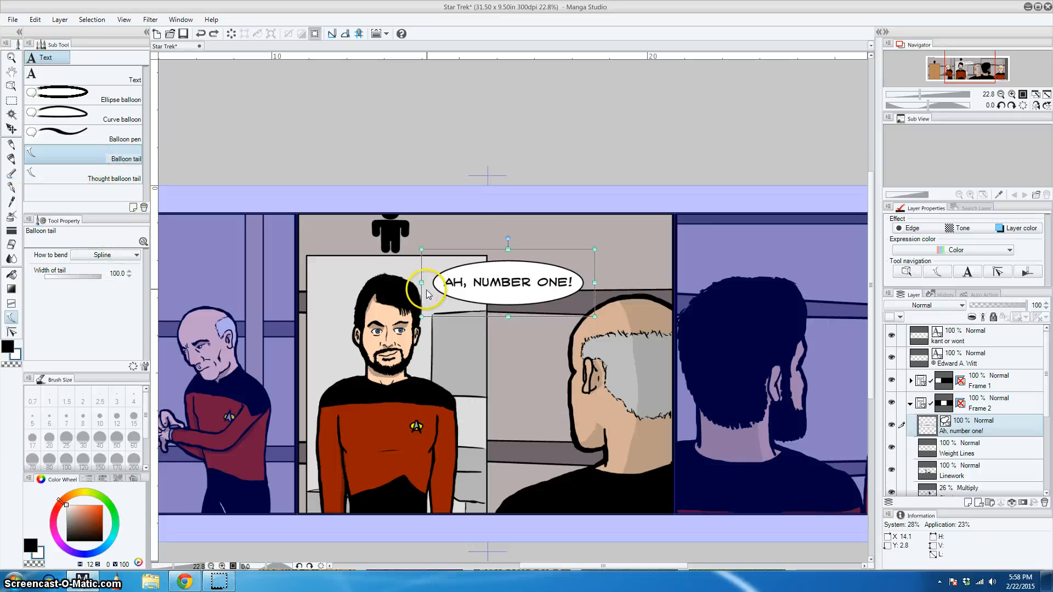
- Try to draw a narrow, pointed tail freehand with the Balloon pen, from the balloon's underside toward the bald man's face
{"action": "left_click", "coordinate": [127, 135]}
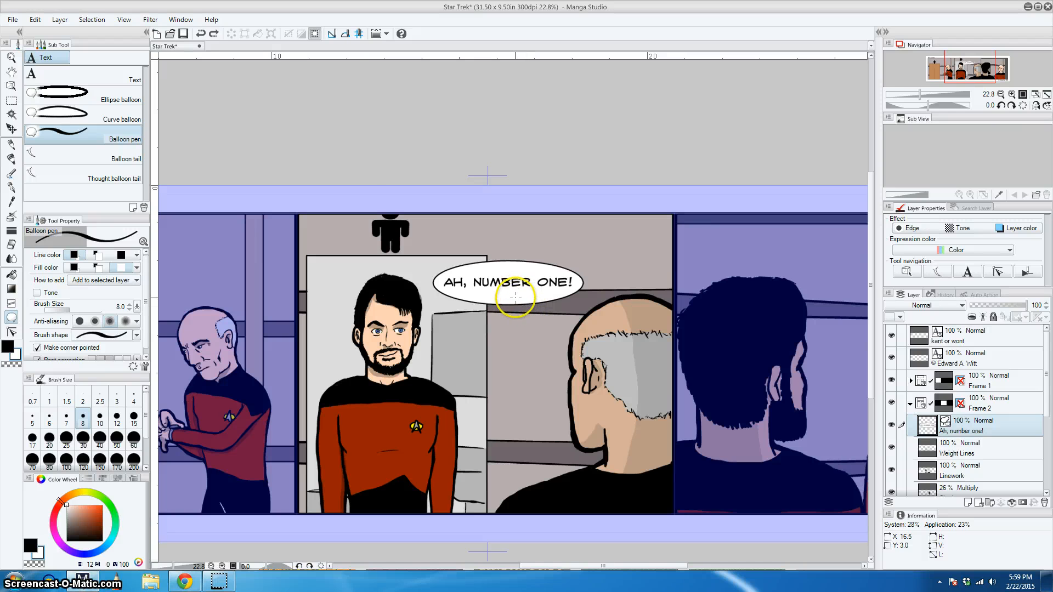
{"action": "mouse_move", "coordinate": [514, 298]}
{"action": "left_mouse_down"}
{"action": "mouse_move", "coordinate": [554, 417]}
{"action": "mouse_move", "coordinate": [532, 290]}
{"action": "mouse_move", "coordinate": [532, 299]}
{"action": "left_mouse_up"}
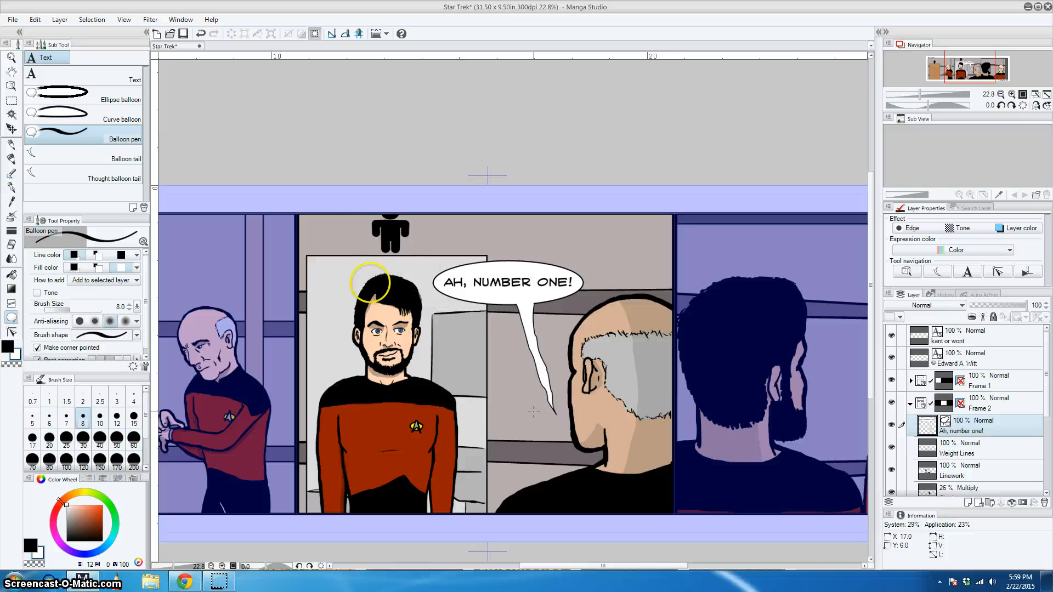
- Select the balloon's dialogue with the Text tool, then look through the standard dialogue fonts on Blambot in the browser and return to the comic
{"action": "left_click", "coordinate": [80, 75]}
{"action": "left_click", "coordinate": [484, 280]}
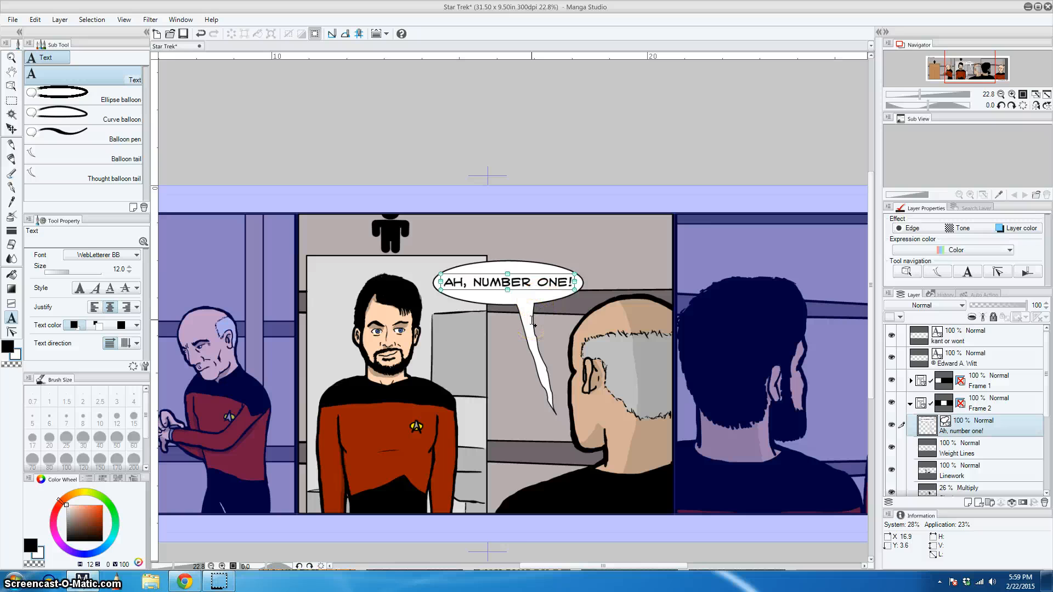
{"action": "left_click", "coordinate": [185, 582]}
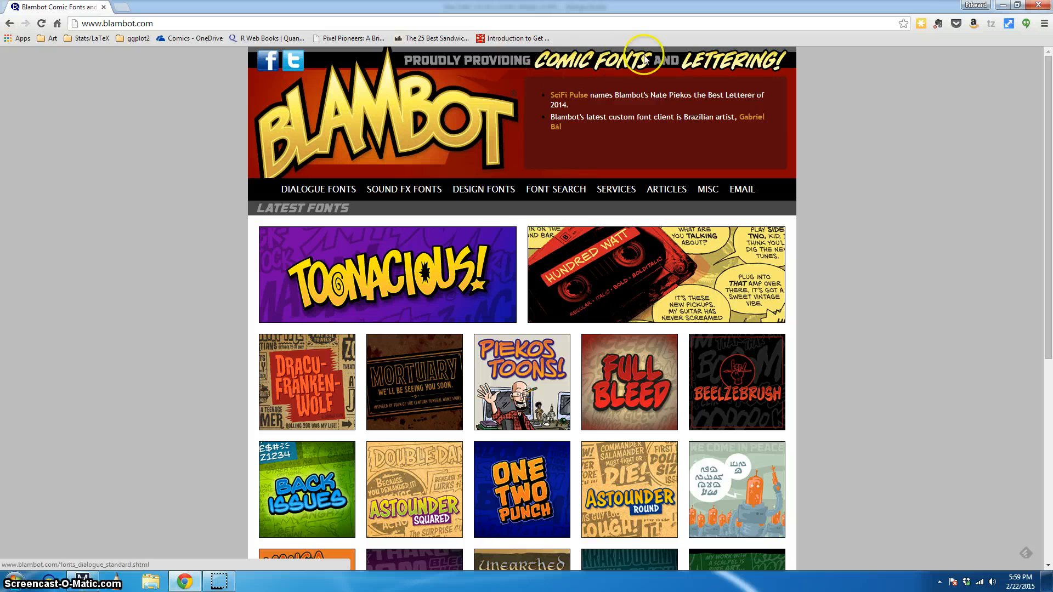
{"action": "mouse_move", "coordinate": [317, 188]}
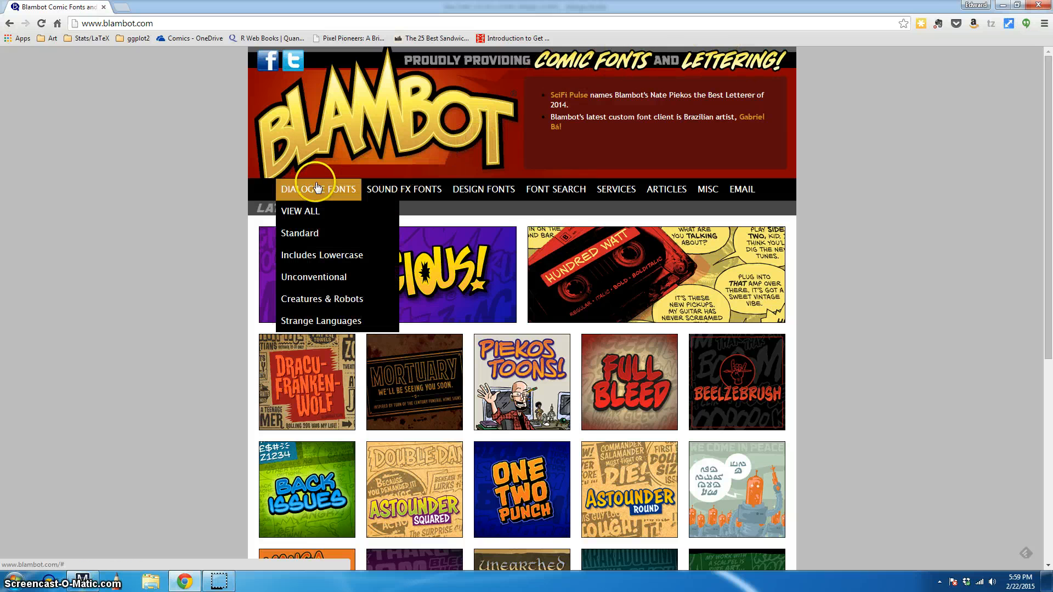
{"action": "left_click", "coordinate": [310, 233]}
{"action": "scroll", "coordinate": [244, 227], "scroll_direction": "down", "scroll_amount": 1}
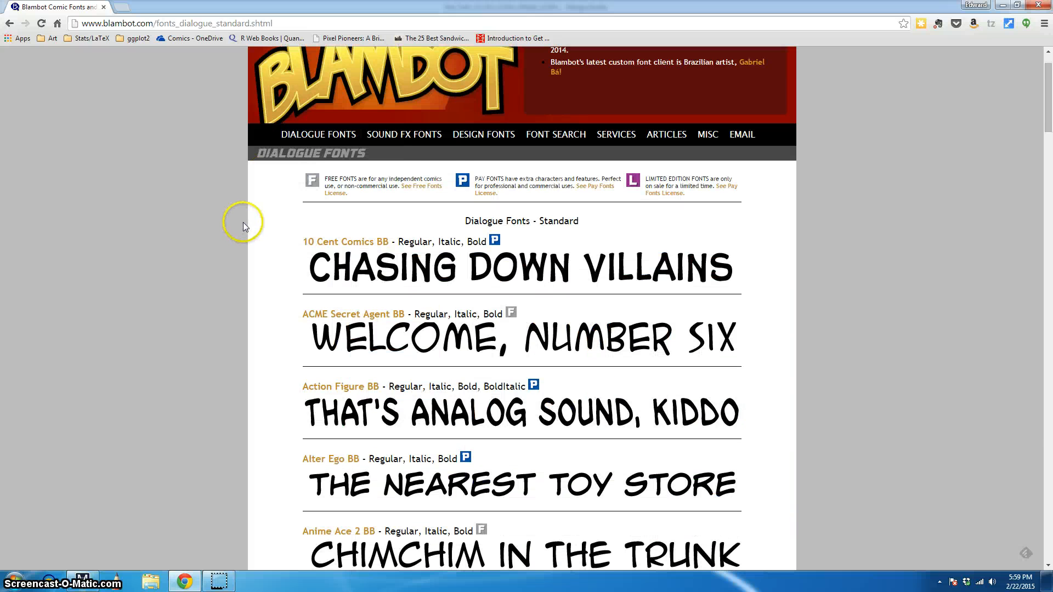
{"action": "scroll", "coordinate": [243, 225], "scroll_direction": "down", "scroll_amount": 1}
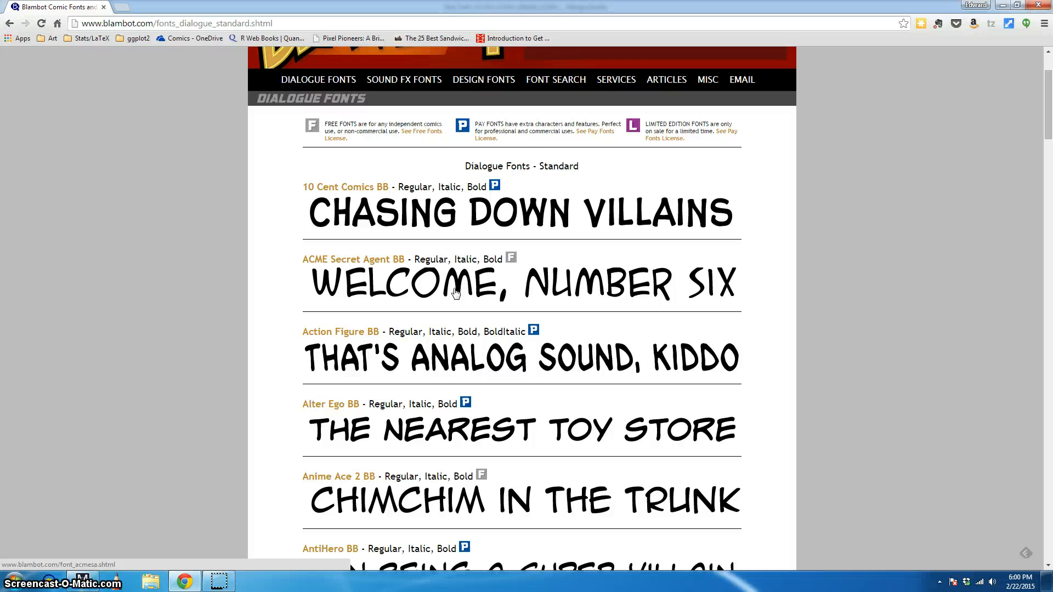
{"action": "left_click", "coordinate": [94, 581]}
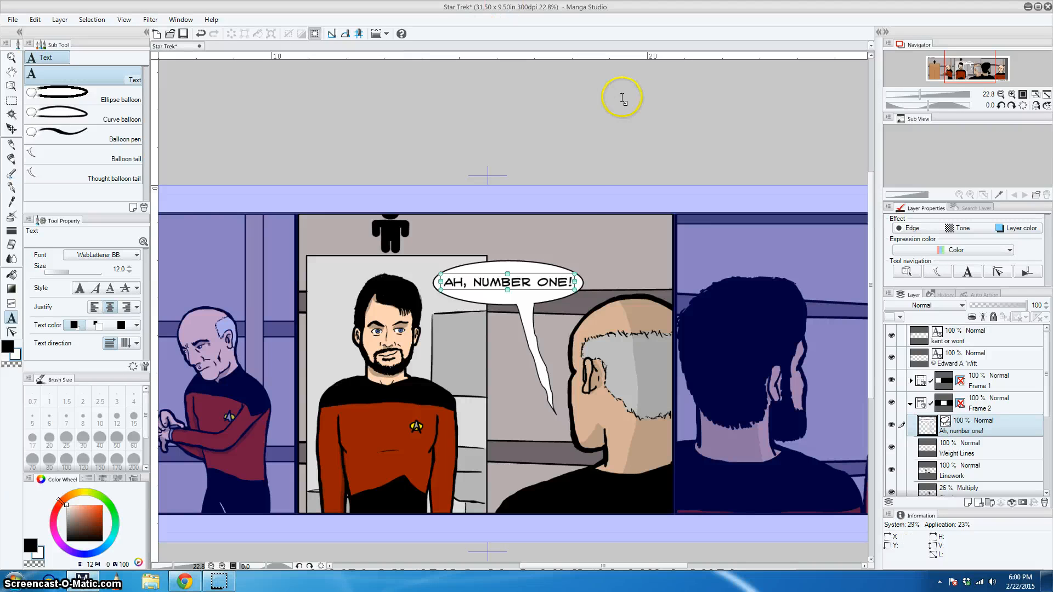
- Undo the hand-drawn tail on the speech balloon
{"action": "left_click", "coordinate": [582, 198]}
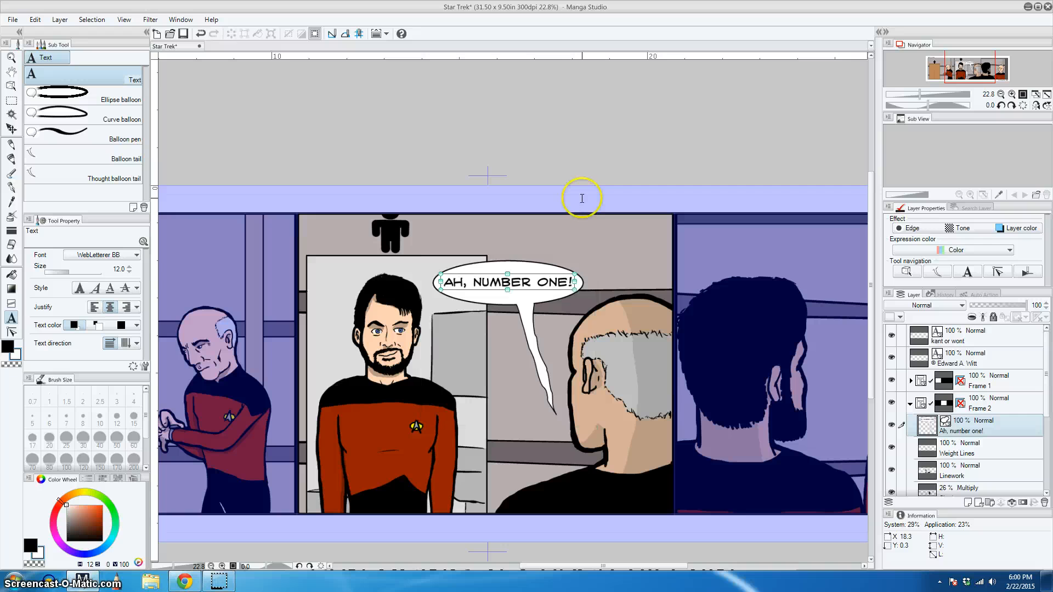
{"action": "key", "text": "ctrl+z"}
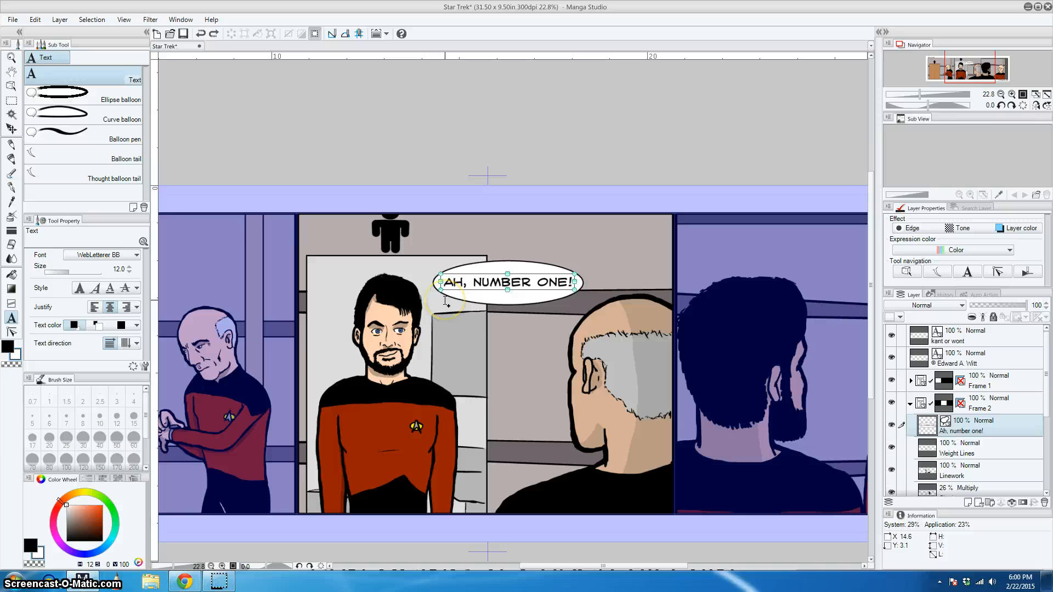
{"action": "left_click", "coordinate": [448, 369]}
{"action": "left_click", "coordinate": [454, 375]}
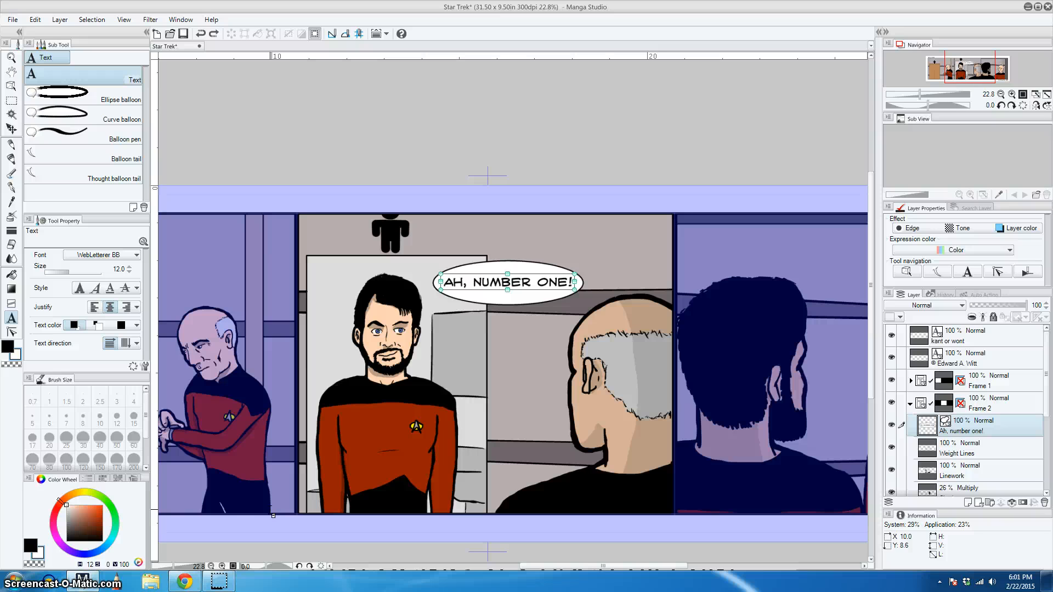
- Search the computer for the Windows Fonts folder using "font", and return to the comic without opening it
{"action": "left_click", "coordinate": [16, 582]}
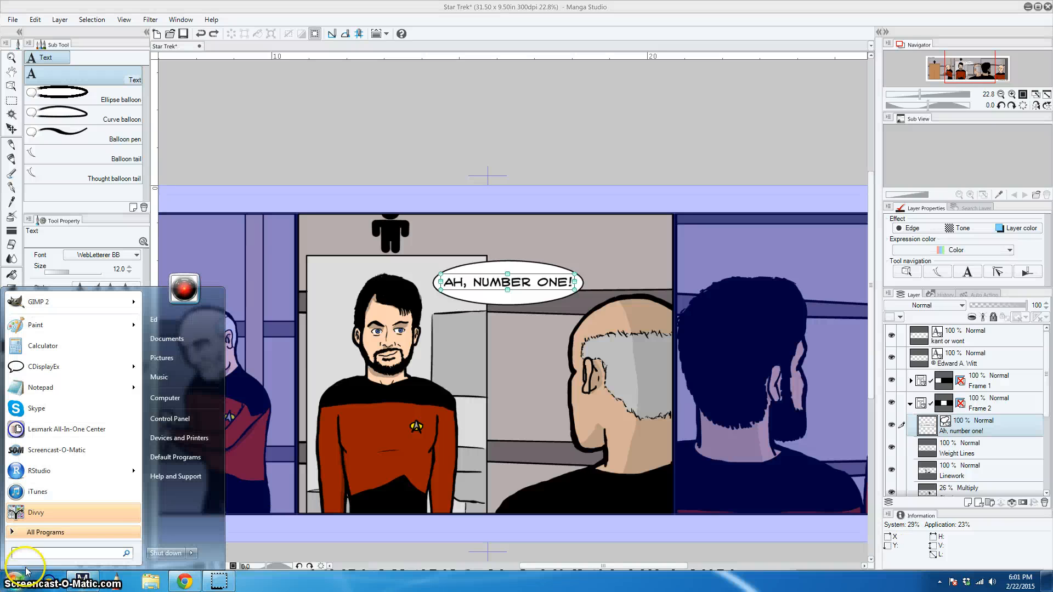
{"action": "type", "text": "font"}
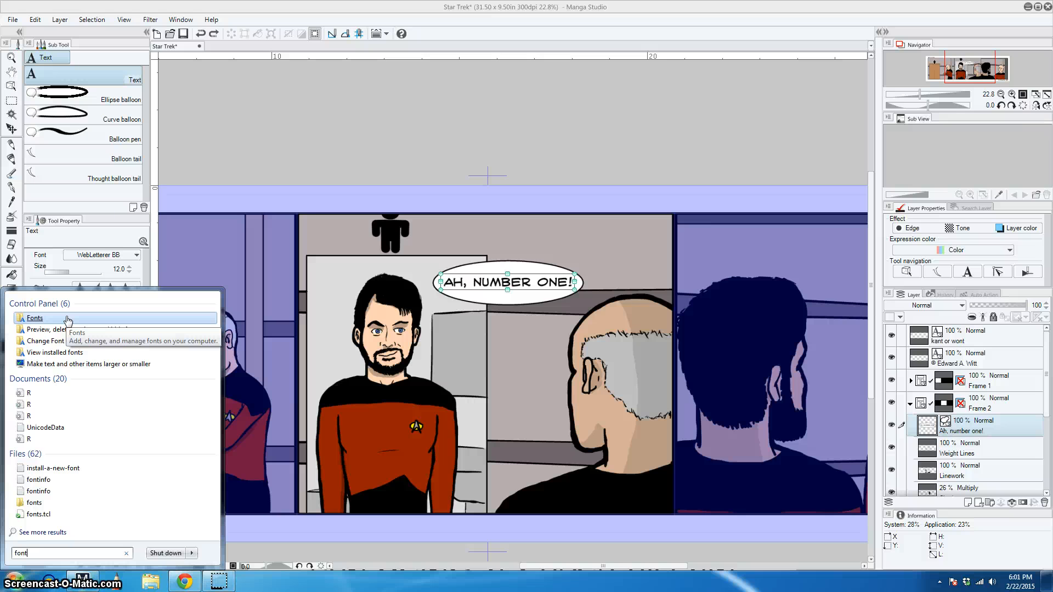
{"action": "left_click", "coordinate": [340, 8]}
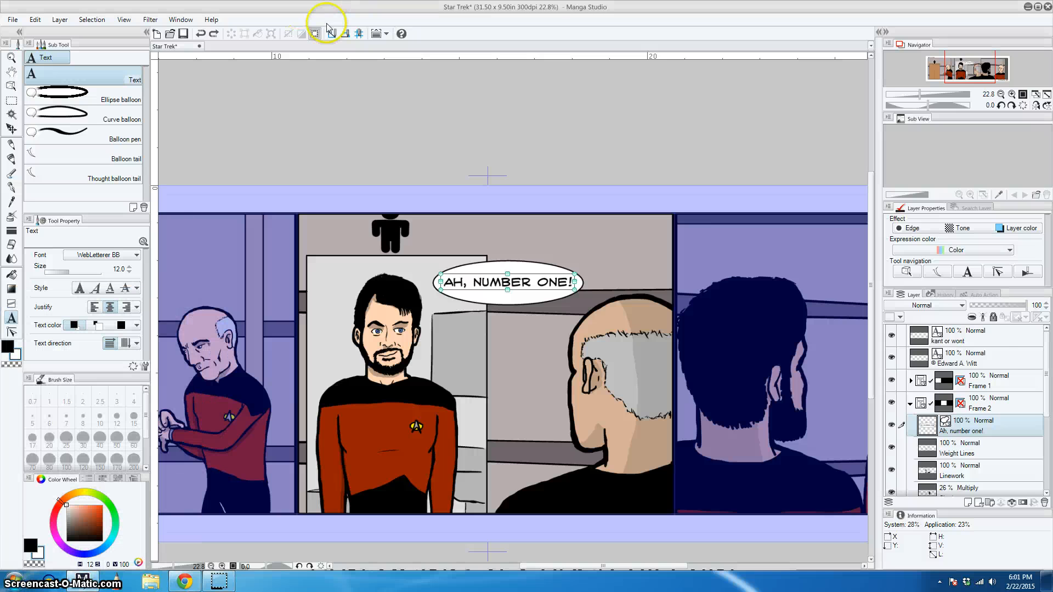
- Browse the installed fonts available for the balloon's dialogue text, going back toward the beginning of the font list
{"action": "left_click", "coordinate": [135, 255]}
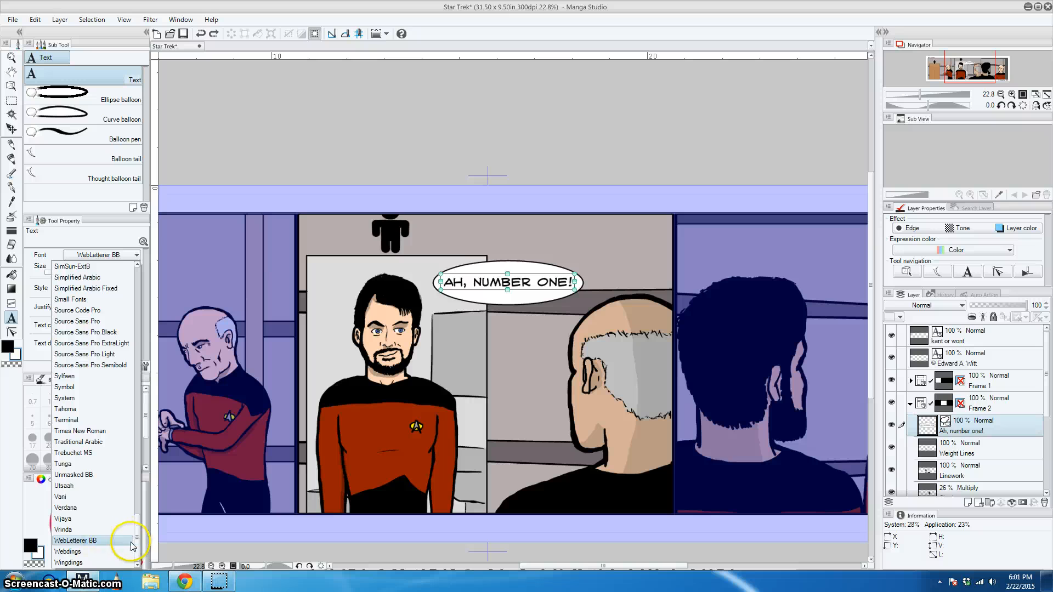
{"action": "scroll", "coordinate": [123, 285], "scroll_direction": "up", "scroll_amount": 20}
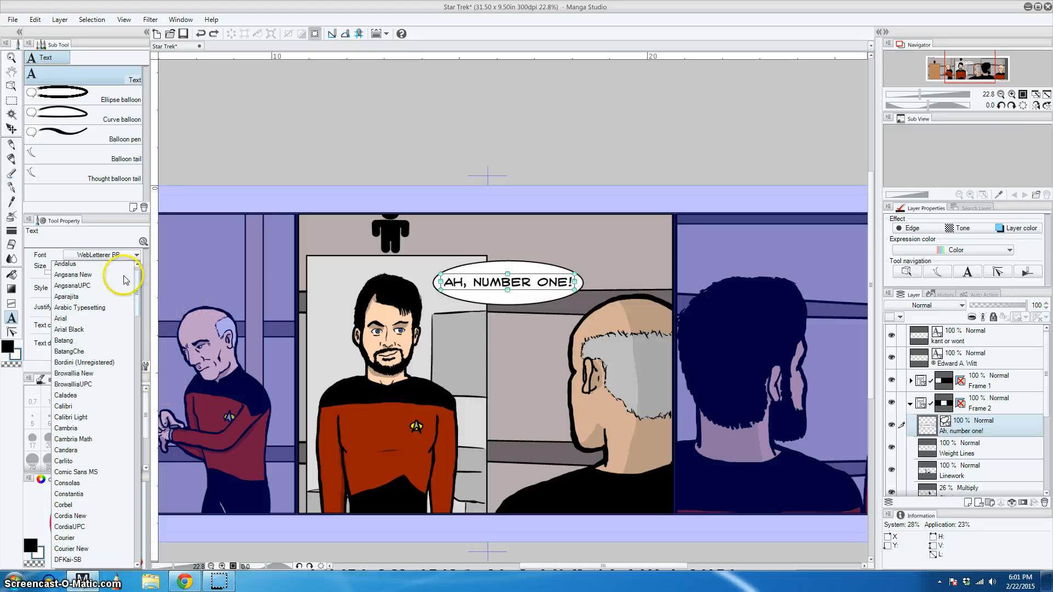